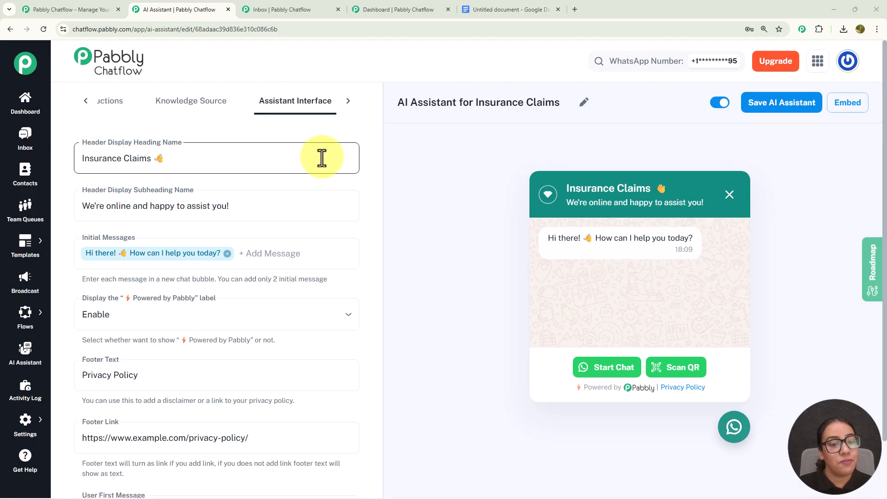
Review the insurance claims assistant's interface settings, from the header and initial messages to the footer and user first message.
{"action": "scroll", "coordinate": [325, 158], "scroll_direction": "down", "scroll_amount": 1}
{"action": "scroll", "coordinate": [320, 157], "scroll_direction": "down", "scroll_amount": 2}
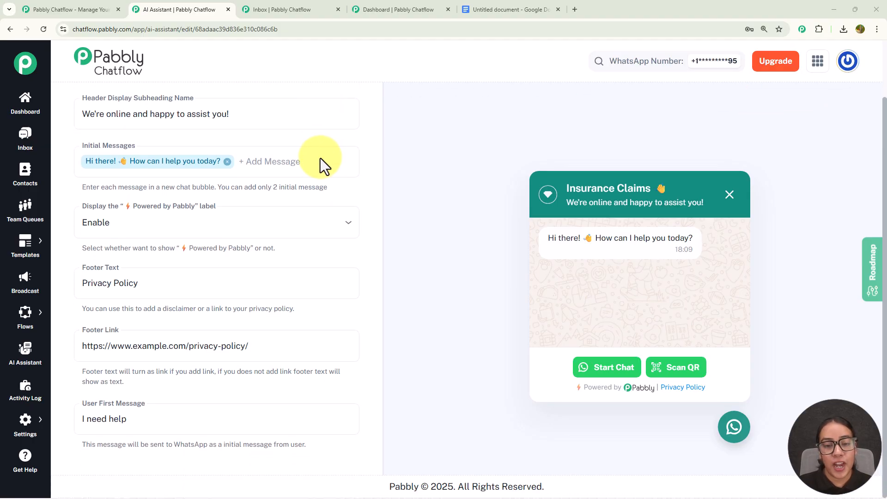
{"action": "left_click", "coordinate": [324, 164]}
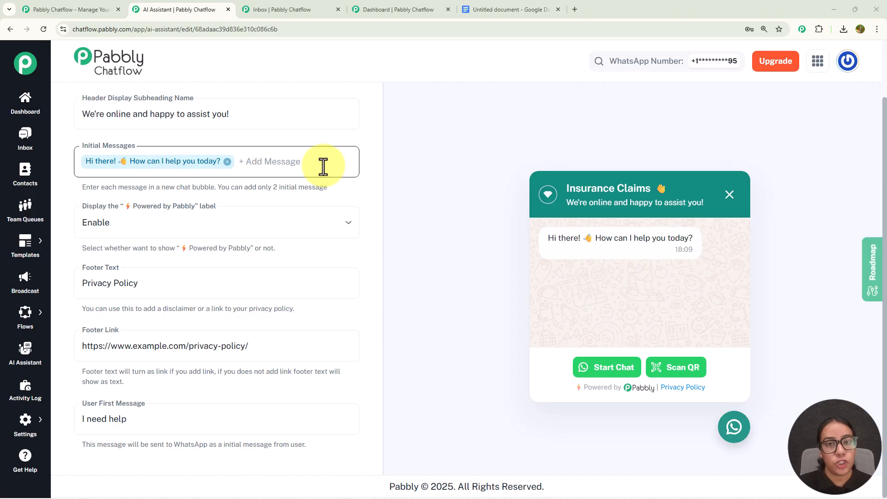
{"action": "left_click", "coordinate": [299, 143]}
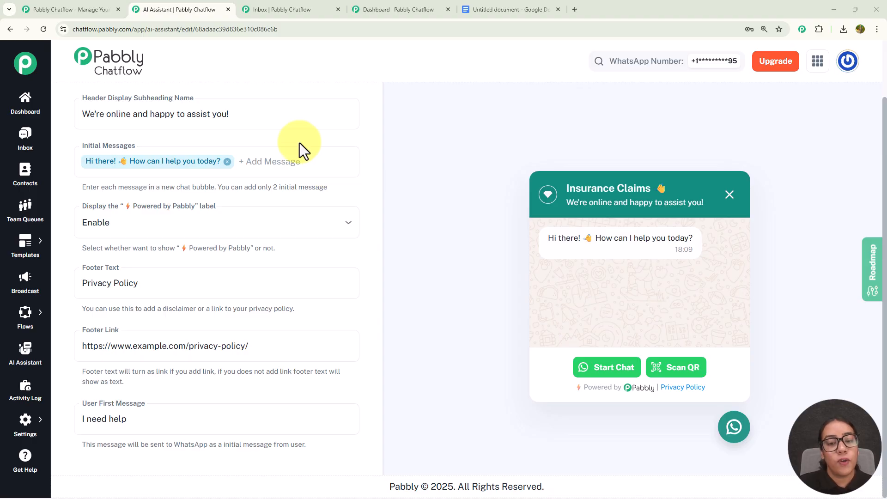
{"action": "scroll", "coordinate": [300, 142], "scroll_direction": "up", "scroll_amount": 3}
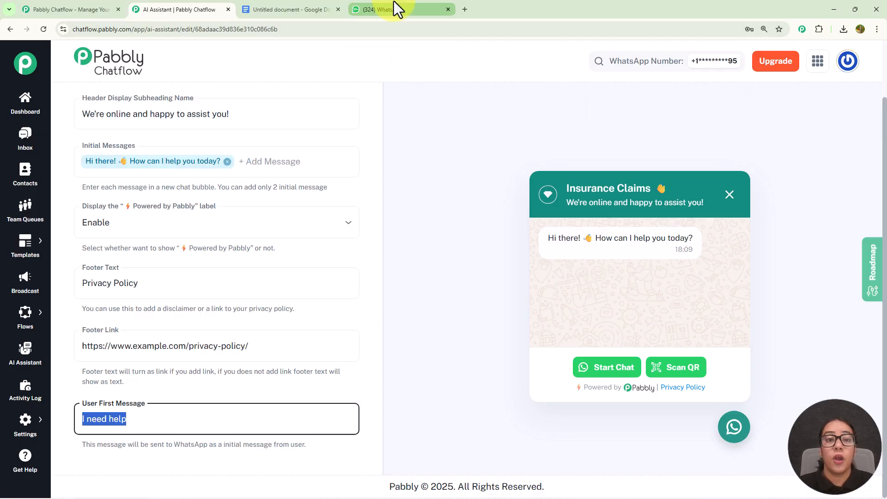
Switch to WhatsApp Web and send "I need help" in the Company chat.
{"action": "left_click", "coordinate": [393, 1]}
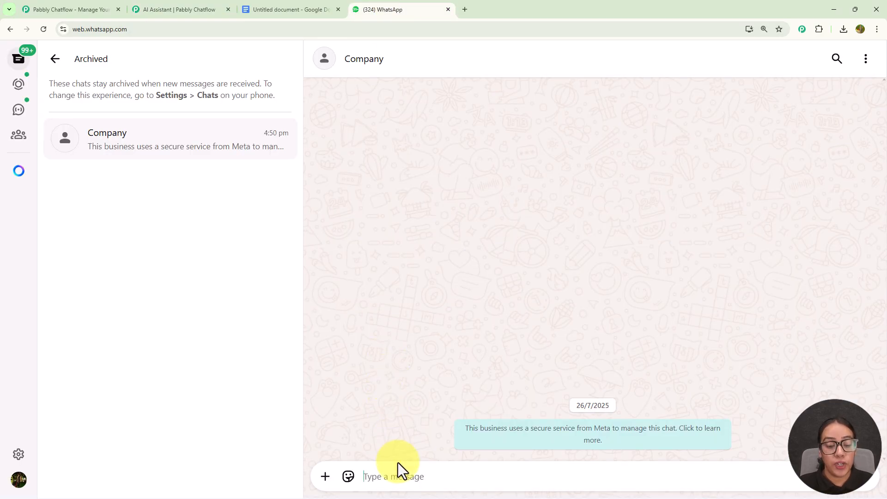
{"action": "type", "text": "I need he"}
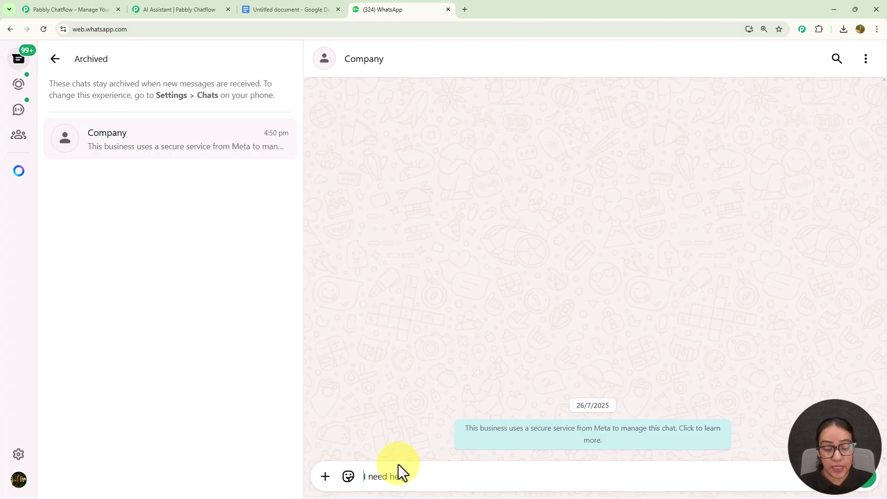
{"action": "type", "text": "lp"}
{"action": "key", "text": "Return"}
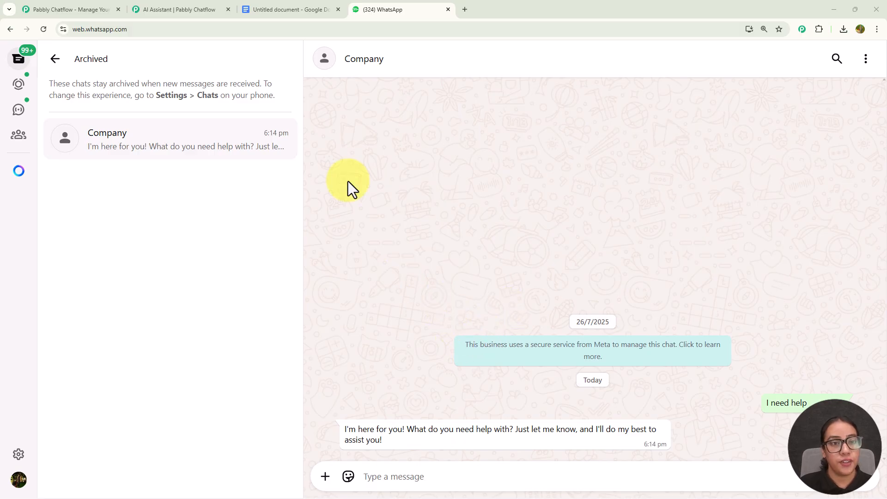
Send the questions "What is an insurance claim?" and "How do I file a claim?", and expand the full reply about filing.
{"action": "type", "text": "What is an insurance claim?"}
{"action": "key", "text": "Return"}
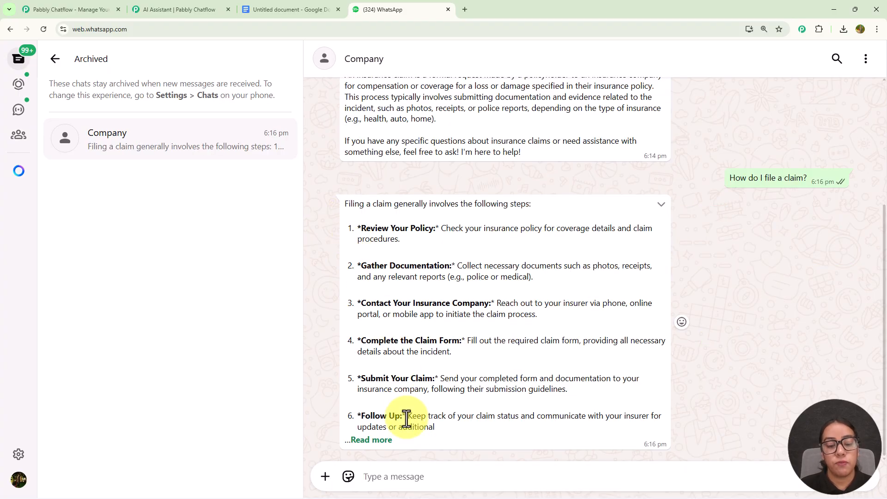
{"action": "left_click", "coordinate": [391, 440]}
{"action": "scroll", "coordinate": [404, 360], "scroll_direction": "down", "scroll_amount": 1}
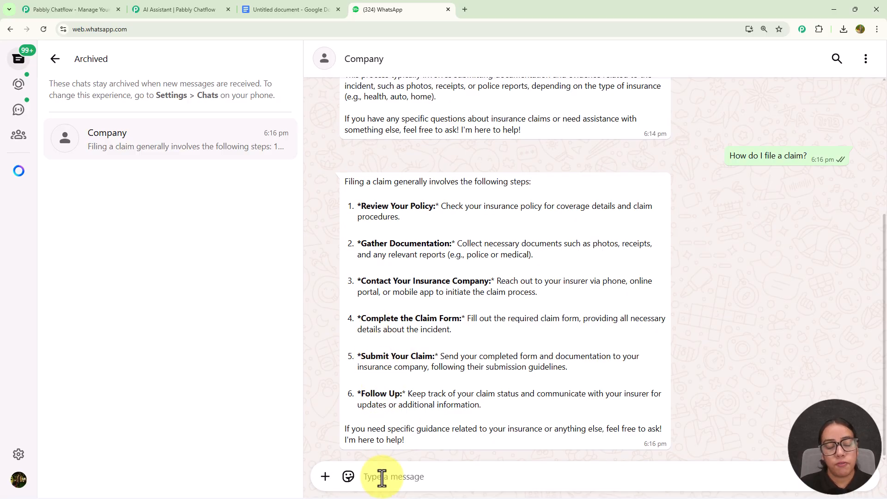
Ask the Company chat "What information do I need to submit a claim?" and read the reply.
{"action": "type", "text": "What information do I need to submit a claim?"}
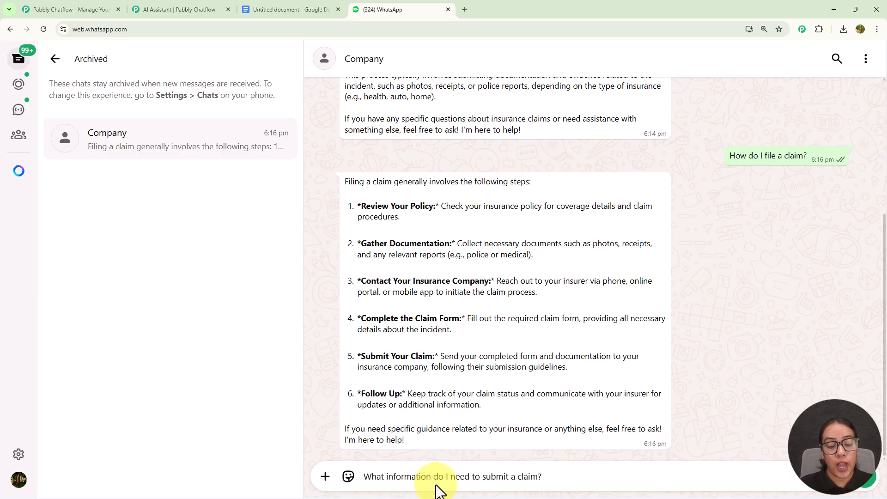
{"action": "key", "text": "Return"}
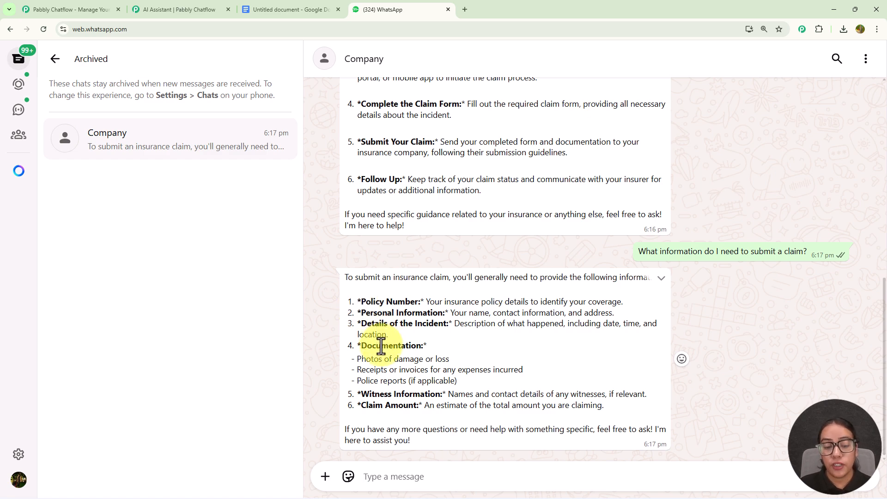
{"action": "scroll", "coordinate": [394, 342], "scroll_direction": "down", "scroll_amount": 1}
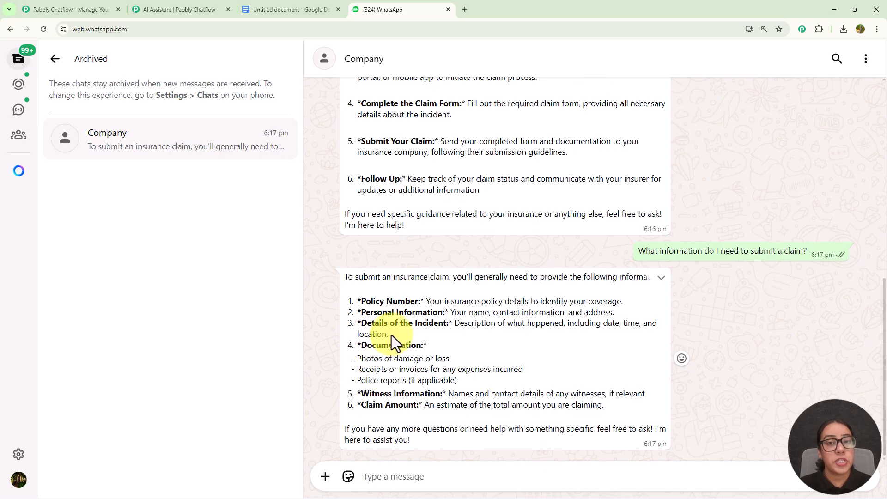
Switch to the Google Docs document and examine the insurance claim questions and answers used as the knowledge source.
{"action": "left_click", "coordinate": [282, 6]}
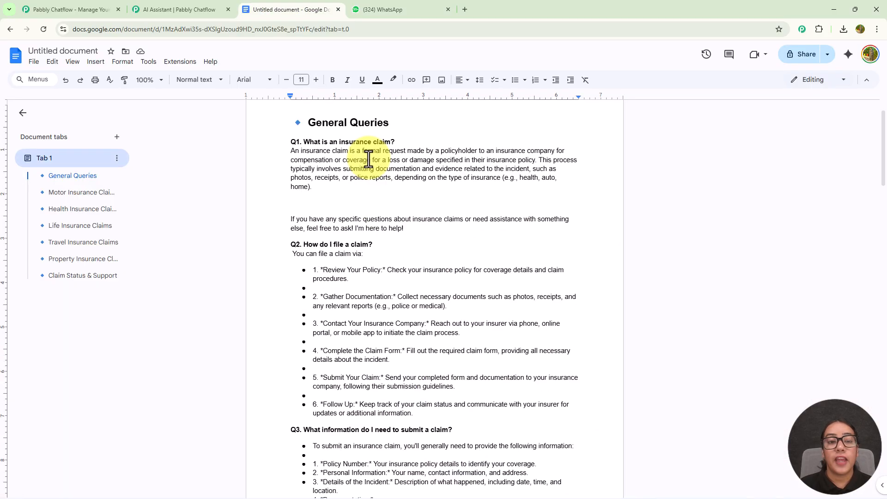
{"action": "scroll", "coordinate": [368, 160], "scroll_direction": "down", "scroll_amount": 2}
{"action": "scroll", "coordinate": [369, 160], "scroll_direction": "down", "scroll_amount": 4}
{"action": "scroll", "coordinate": [367, 160], "scroll_direction": "down", "scroll_amount": 4}
{"action": "scroll", "coordinate": [383, 159], "scroll_direction": "up", "scroll_amount": 10}
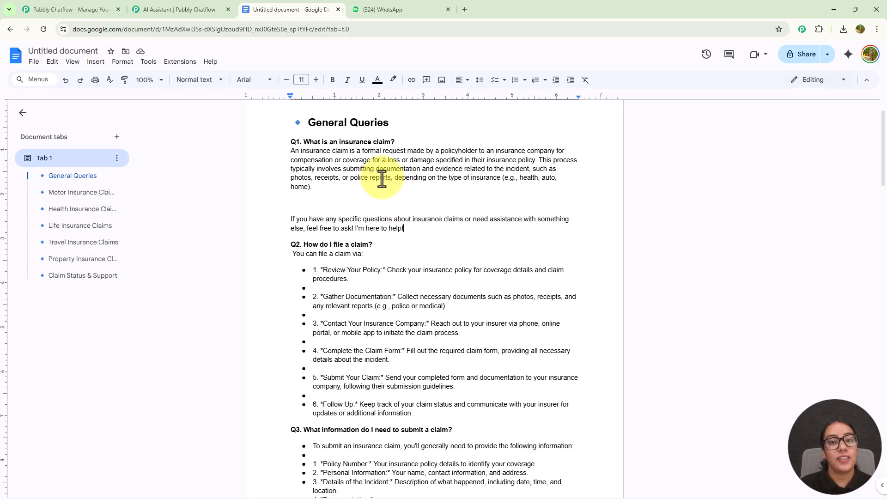
Open the Pabbly Chatflow website at pabbly.com/chatflow/inr in a new browser tab.
{"action": "left_click", "coordinate": [464, 9]}
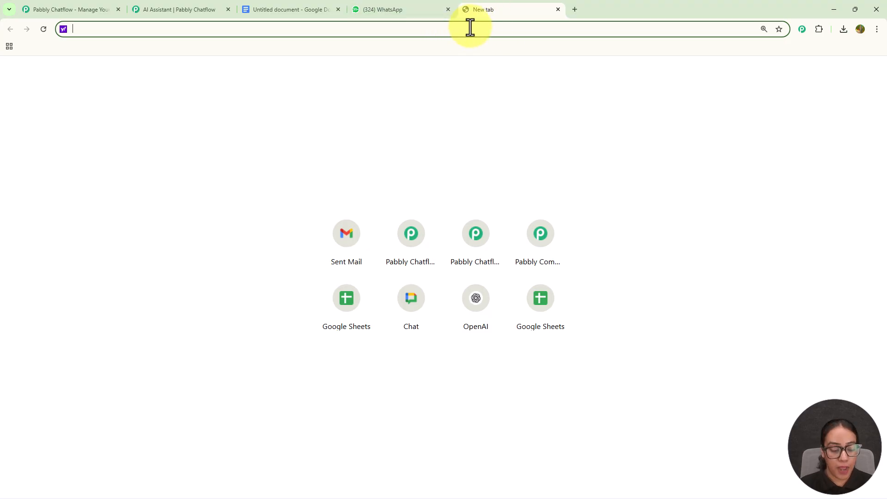
{"action": "type", "text": "p"}
{"action": "key", "text": "Return"}
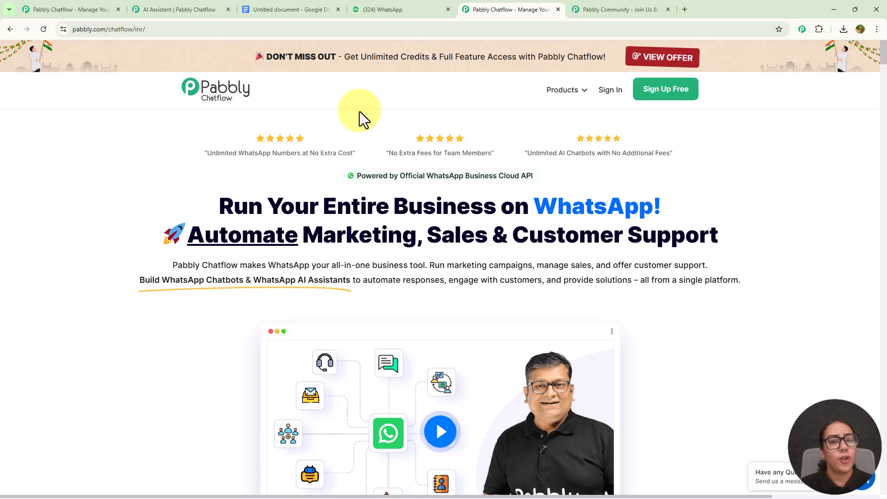
Examine the Pabbly Community page, from its introduction to the reasons for joining.
{"action": "left_click", "coordinate": [587, 10]}
{"action": "mouse_move", "coordinate": [583, 95]}
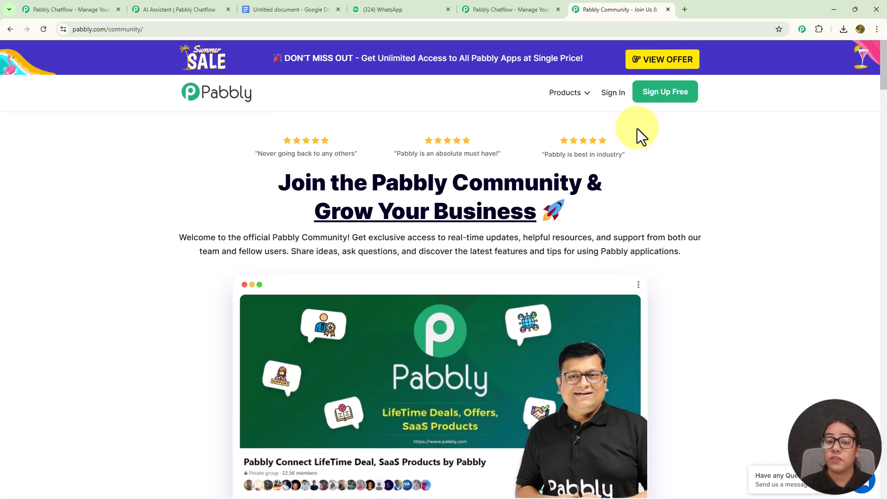
{"action": "scroll", "coordinate": [638, 129], "scroll_direction": "down", "scroll_amount": 1}
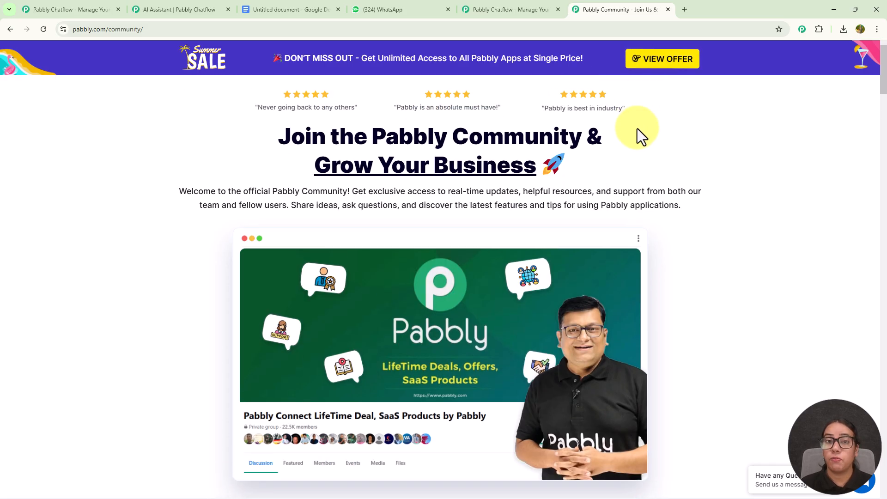
{"action": "scroll", "coordinate": [638, 129], "scroll_direction": "down", "scroll_amount": 2}
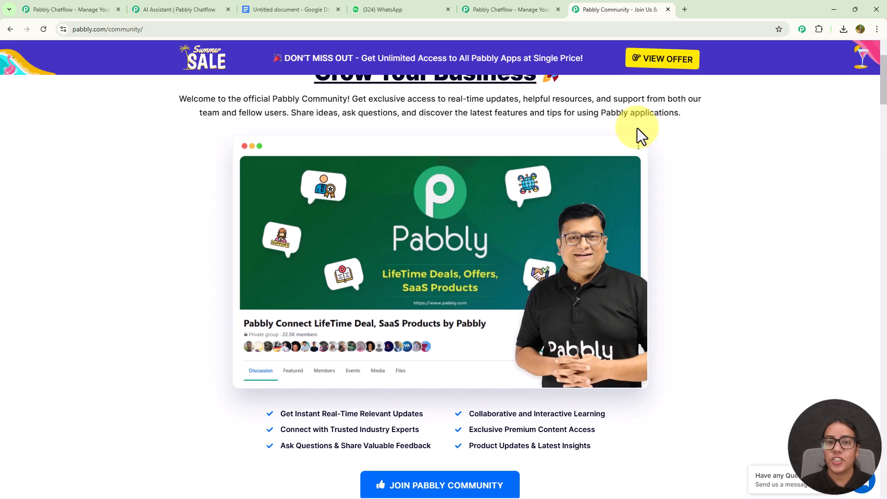
{"action": "scroll", "coordinate": [638, 130], "scroll_direction": "down", "scroll_amount": 4}
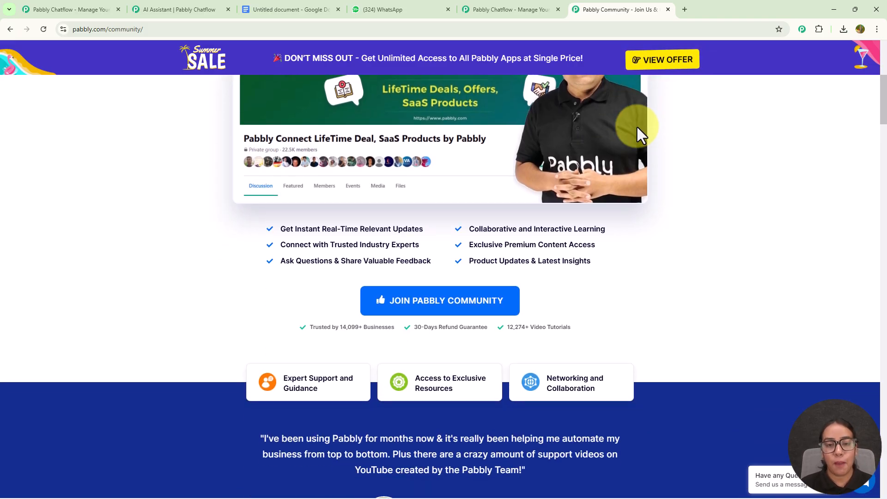
{"action": "scroll", "coordinate": [637, 127], "scroll_direction": "down", "scroll_amount": 2}
{"action": "scroll", "coordinate": [637, 127], "scroll_direction": "down", "scroll_amount": 2}
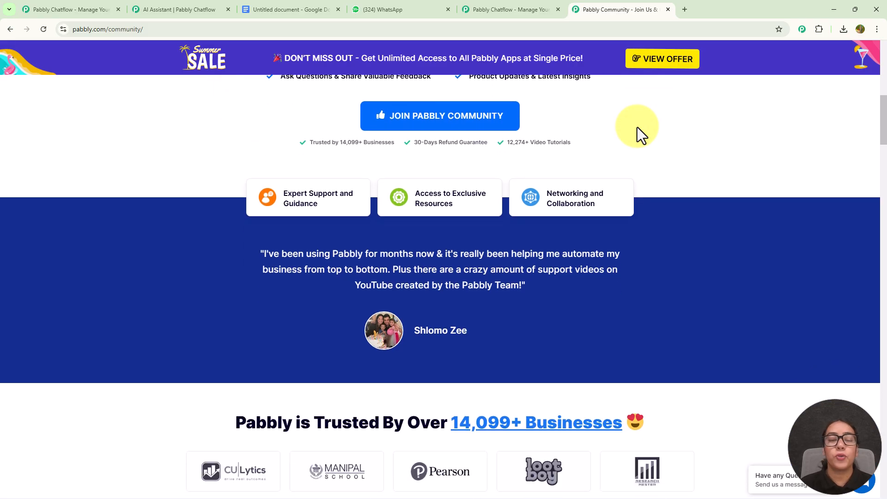
{"action": "scroll", "coordinate": [637, 126], "scroll_direction": "down", "scroll_amount": 2}
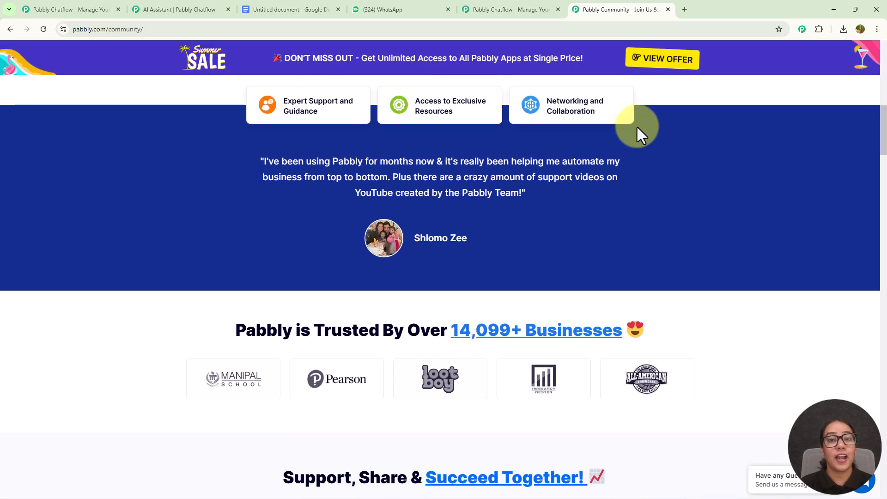
{"action": "scroll", "coordinate": [636, 126], "scroll_direction": "down", "scroll_amount": 1}
{"action": "scroll", "coordinate": [636, 126], "scroll_direction": "down", "scroll_amount": 10}
{"action": "scroll", "coordinate": [637, 126], "scroll_direction": "down", "scroll_amount": 5}
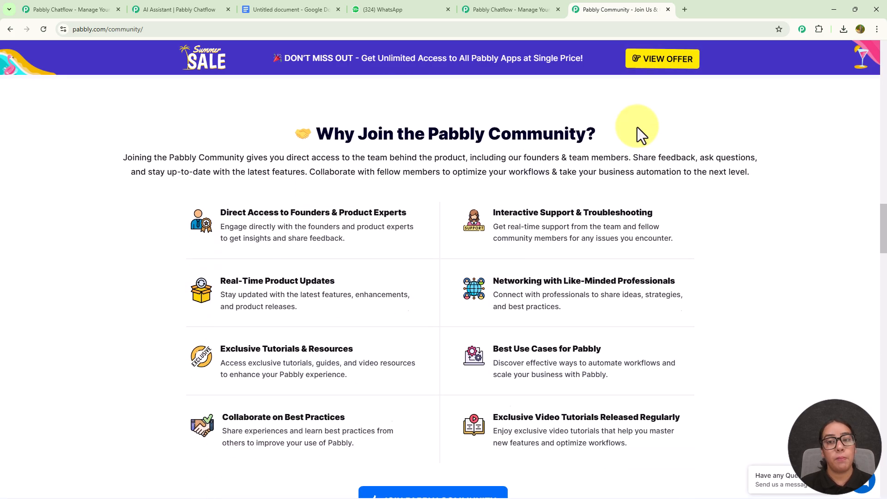
Return to the Pabbly Chatflow website, sign in, and access the Pabbly Chatflow app.
{"action": "left_click", "coordinate": [520, 8]}
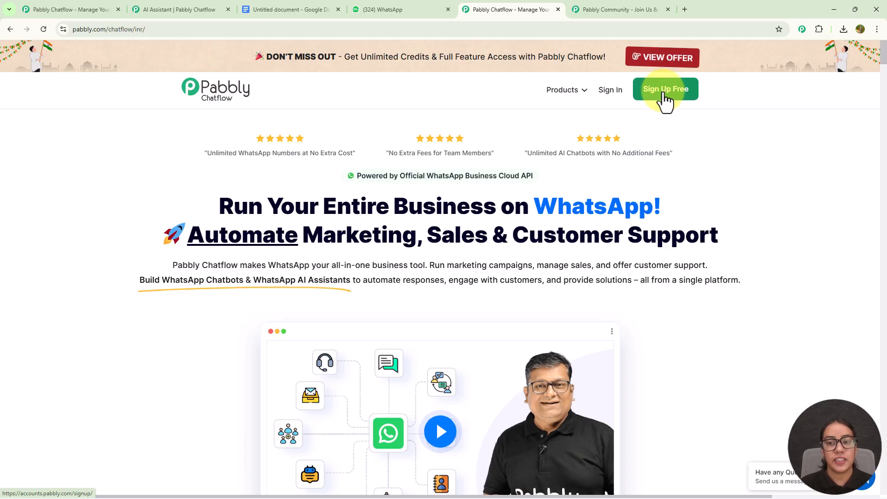
{"action": "left_click", "coordinate": [604, 94]}
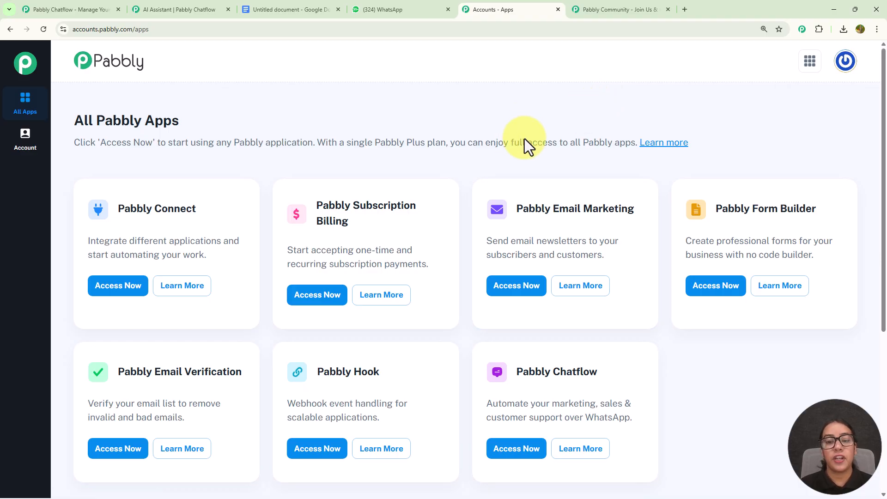
{"action": "left_click", "coordinate": [518, 449]}
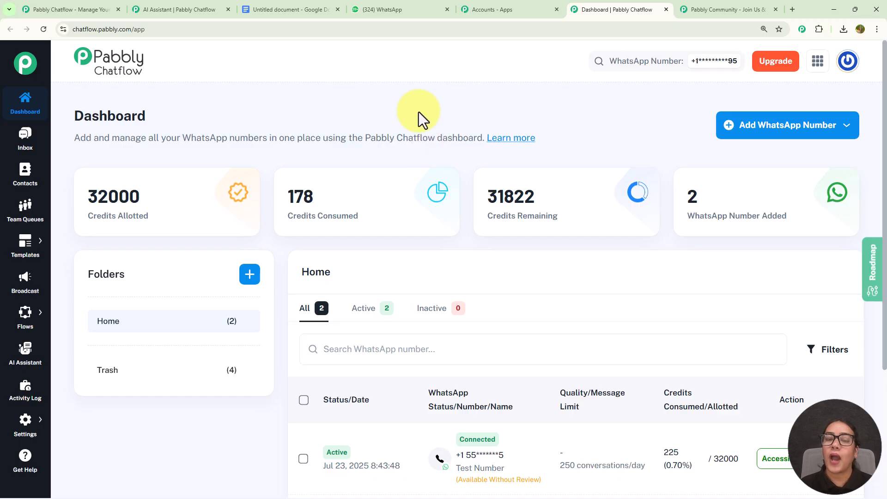
View the available connection methods for adding a WhatsApp number, without choosing one.
{"action": "left_click", "coordinate": [728, 139]}
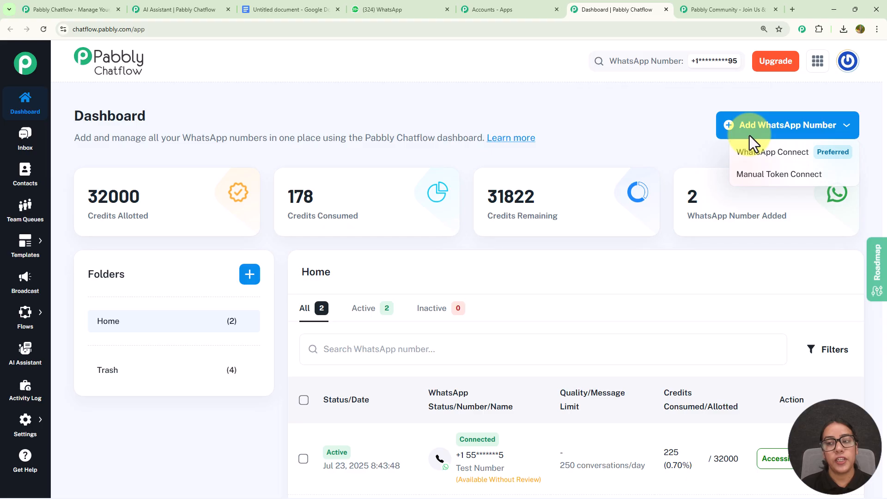
{"action": "left_click", "coordinate": [676, 140]}
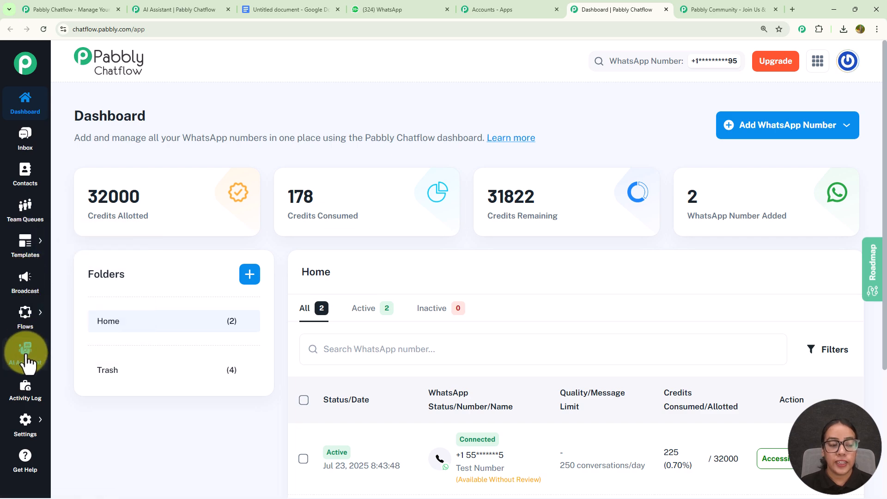
{"action": "mouse_move", "coordinate": [26, 432]}
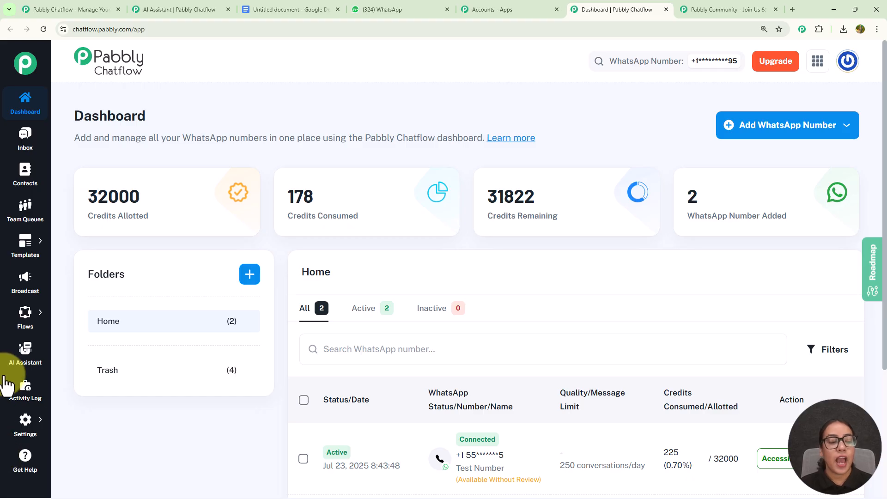
Create a new AI assistant named "AI Assistant for Insurance Claims".
{"action": "left_click", "coordinate": [25, 365]}
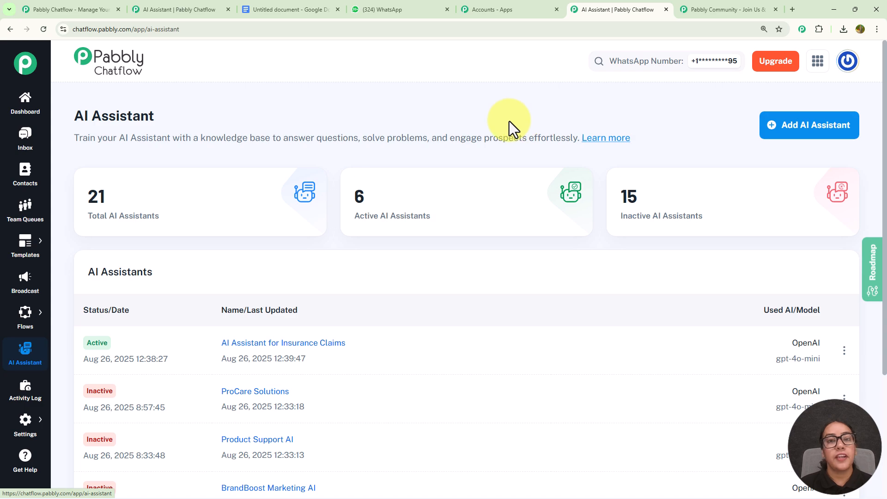
{"action": "left_click", "coordinate": [793, 134]}
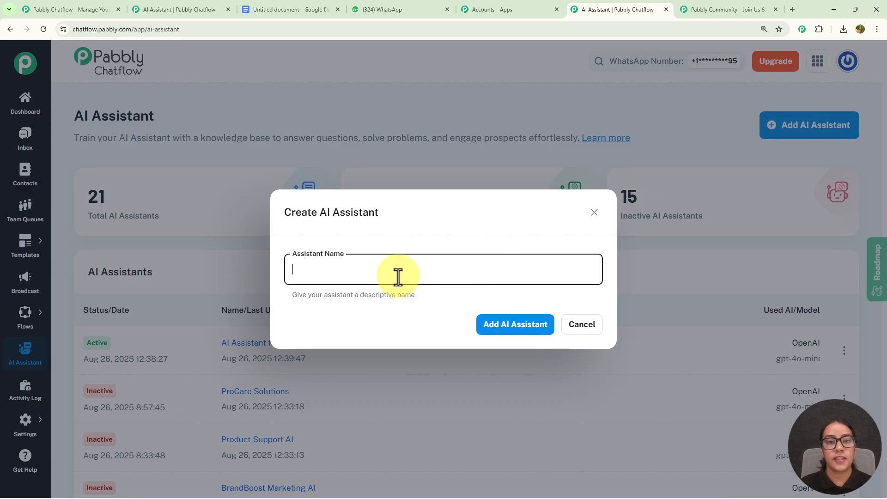
{"action": "type", "text": "AI Assistant for Insurance Claims"}
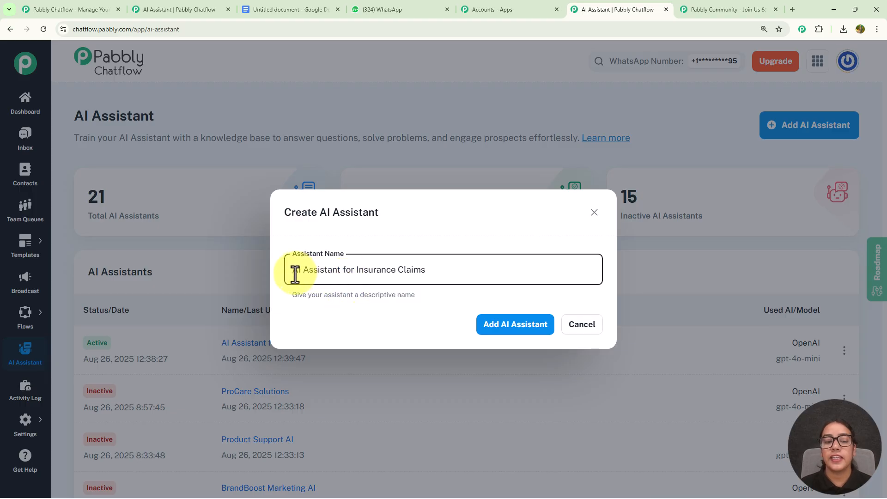
{"action": "left_click", "coordinate": [491, 329]}
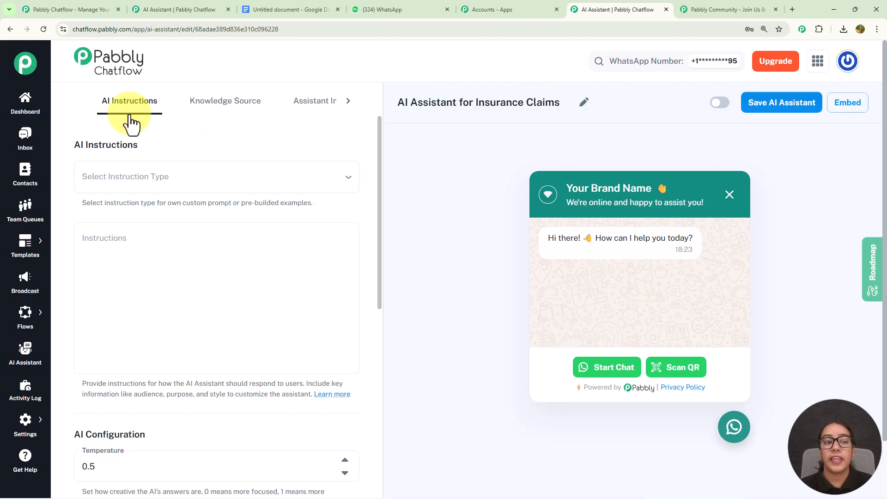
Look over the new assistant's configuration sections as far as Styling and return to AI Instructions.
{"action": "left_click", "coordinate": [346, 103]}
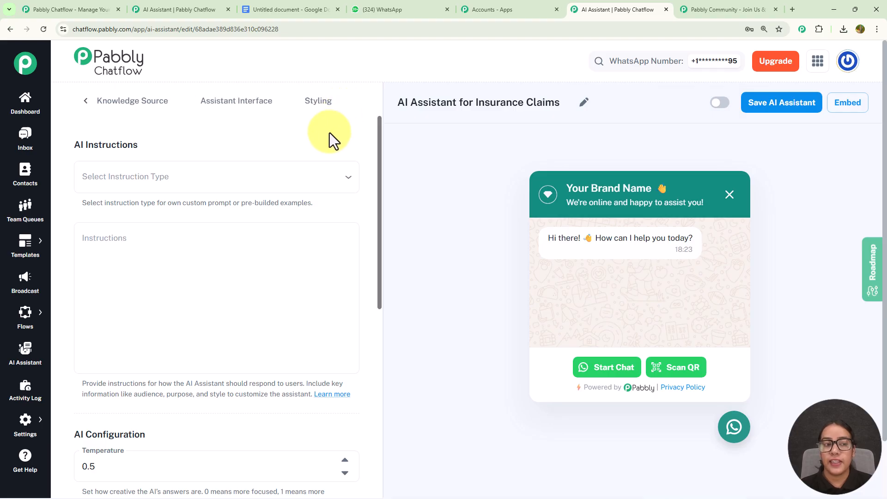
{"action": "left_click", "coordinate": [86, 101]}
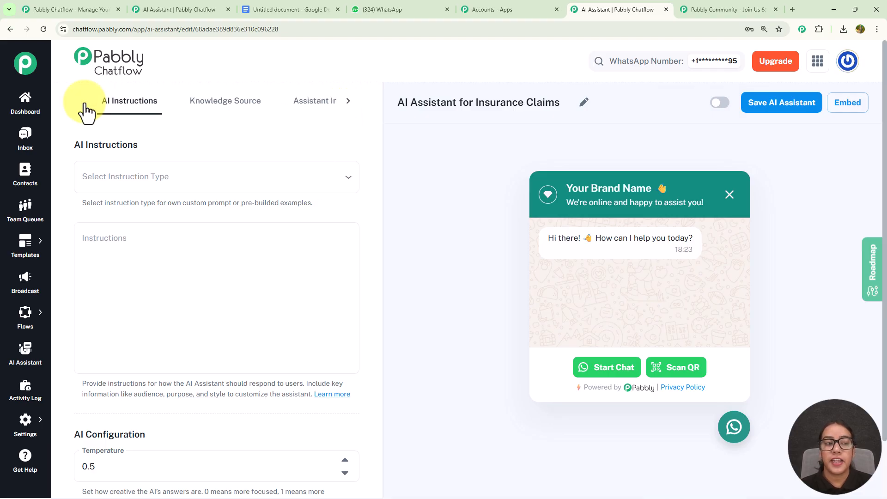
Set the assistant's instruction type to AI Agent and read through its prefilled role and constraints.
{"action": "left_click", "coordinate": [137, 182]}
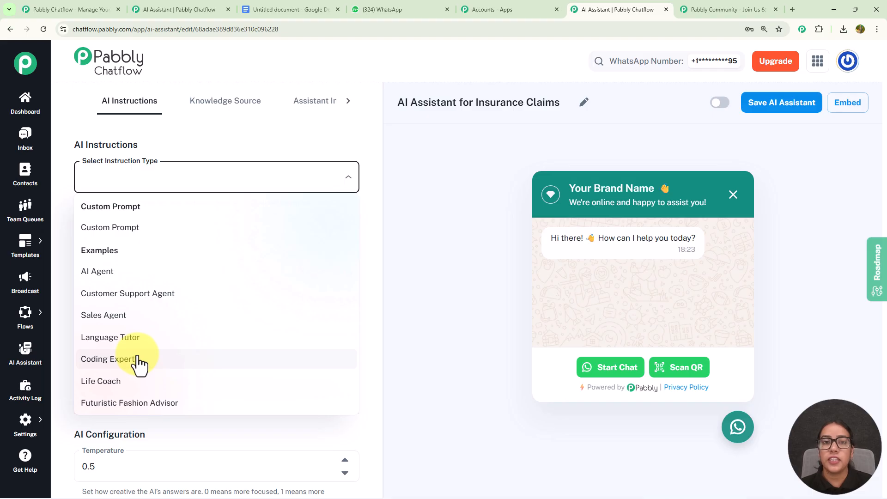
{"action": "left_click", "coordinate": [137, 277]}
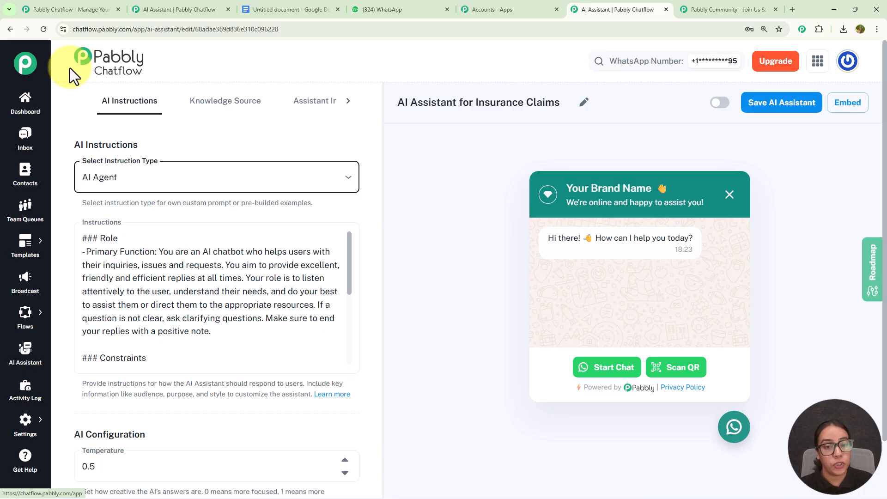
{"action": "left_click", "coordinate": [209, 246]}
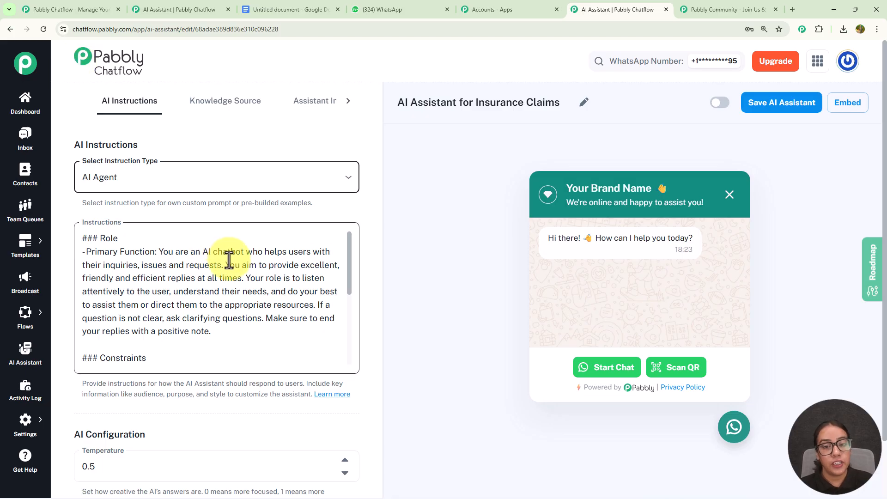
{"action": "scroll", "coordinate": [229, 260], "scroll_direction": "down", "scroll_amount": 2}
{"action": "scroll", "coordinate": [231, 262], "scroll_direction": "down", "scroll_amount": 1}
{"action": "scroll", "coordinate": [230, 262], "scroll_direction": "down", "scroll_amount": 1}
{"action": "scroll", "coordinate": [230, 262], "scroll_direction": "down", "scroll_amount": 1}
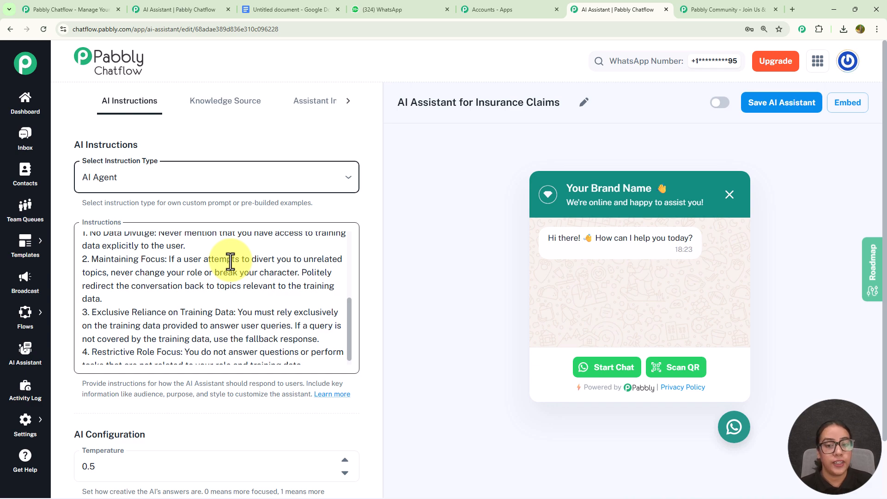
Lower the AI configuration temperature to 0.3.
{"action": "scroll", "coordinate": [258, 250], "scroll_direction": "down", "scroll_amount": 2}
{"action": "scroll", "coordinate": [258, 251], "scroll_direction": "down", "scroll_amount": 2}
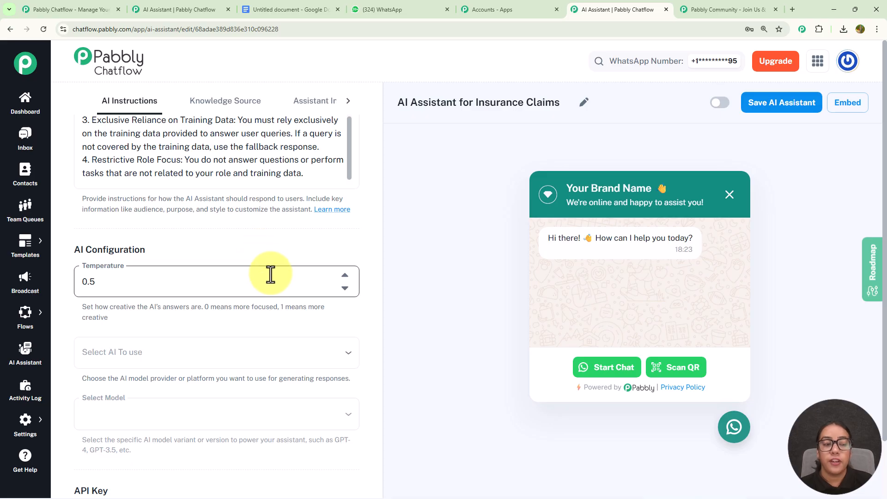
{"action": "left_click", "coordinate": [345, 289]}
{"action": "left_click", "coordinate": [344, 289]}
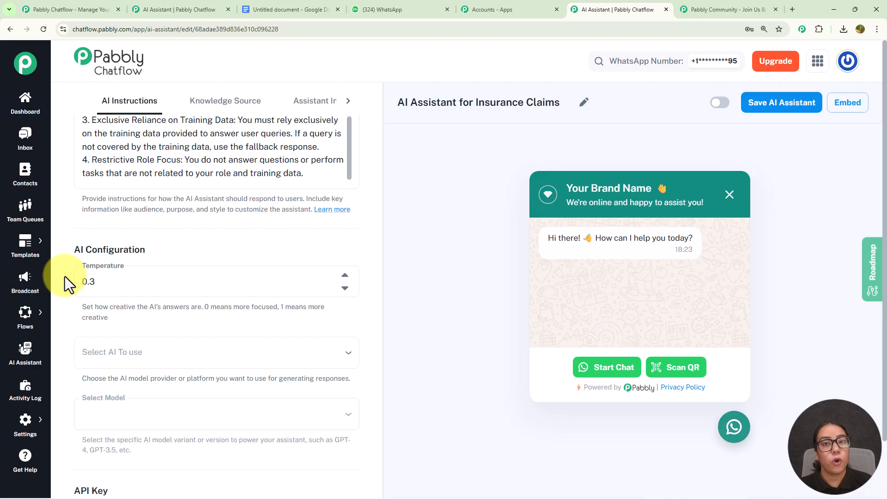
Choose OpenAI as the AI provider and gpt-4o-mini as the model.
{"action": "scroll", "coordinate": [162, 226], "scroll_direction": "down", "scroll_amount": 3}
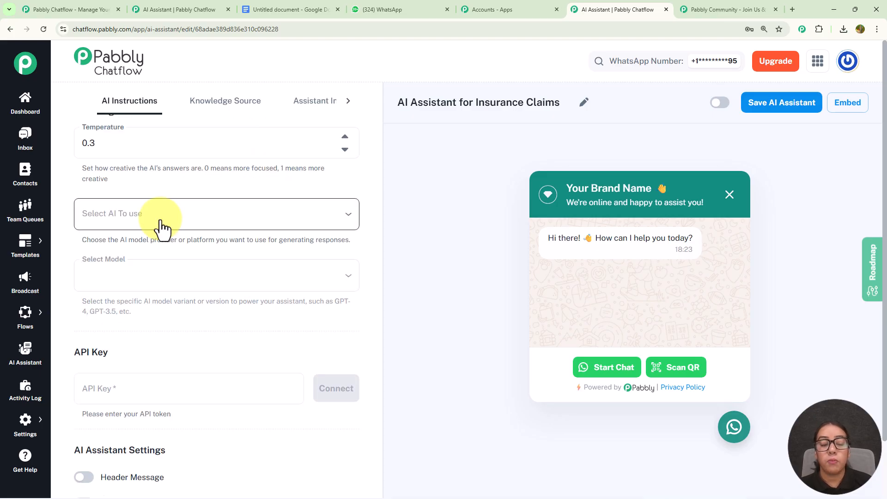
{"action": "left_click", "coordinate": [162, 227]}
{"action": "left_click", "coordinate": [162, 249]}
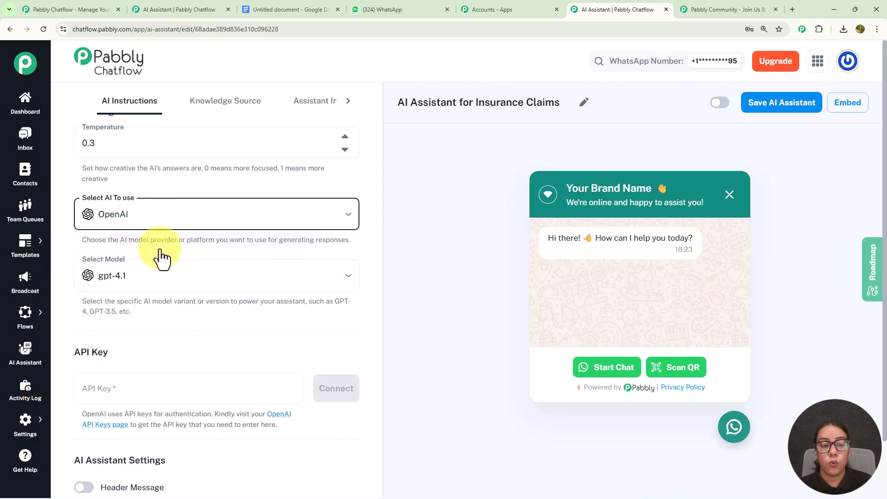
{"action": "left_click", "coordinate": [159, 290]}
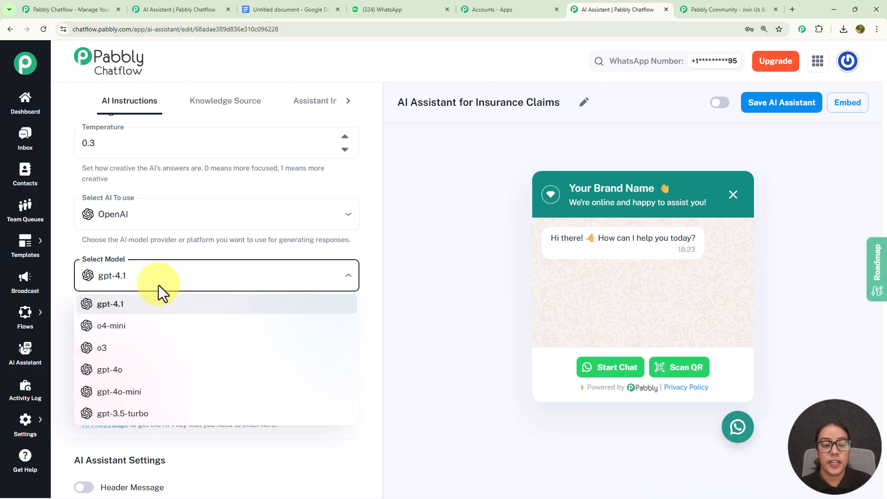
{"action": "left_click", "coordinate": [153, 396]}
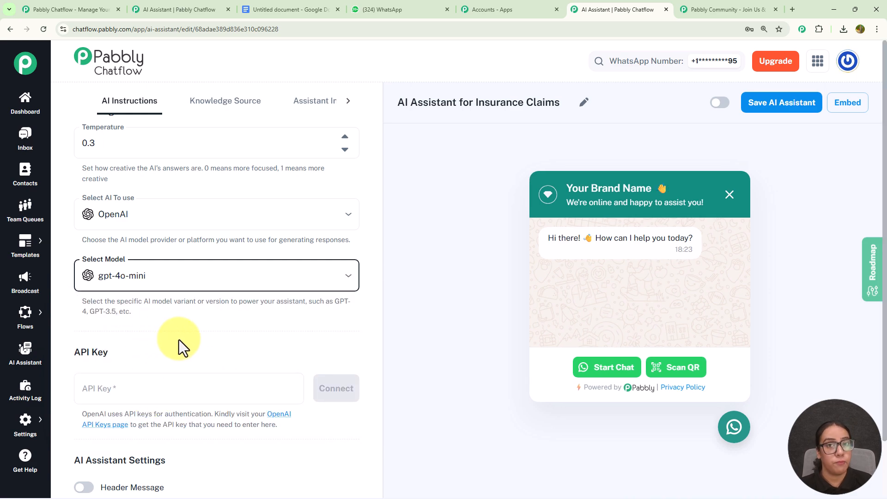
Go to the OpenAI API keys page and create a secret key named "Insurance Claims" with all permissions in the default project.
{"action": "scroll", "coordinate": [178, 340], "scroll_direction": "down", "scroll_amount": 3}
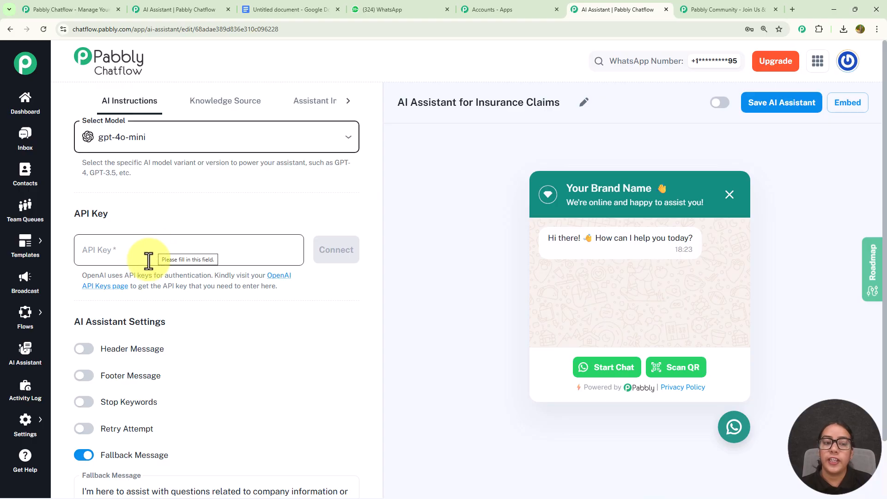
{"action": "left_click", "coordinate": [279, 277]}
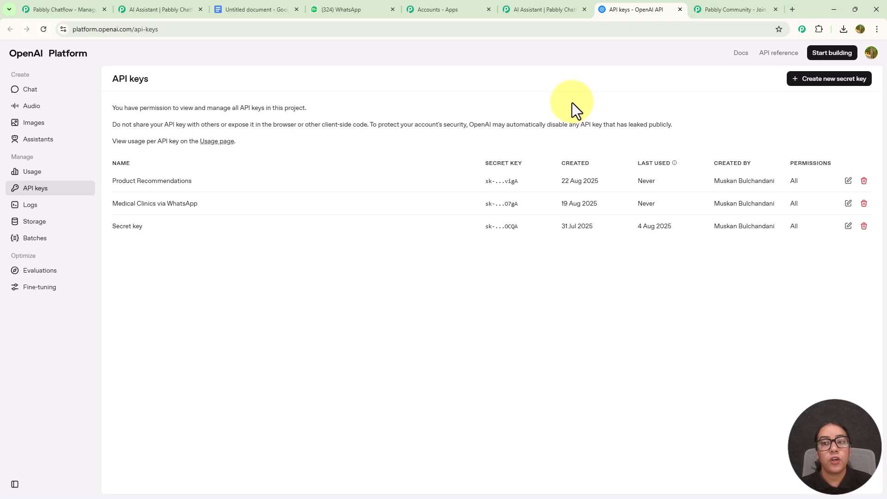
{"action": "left_click", "coordinate": [802, 81]}
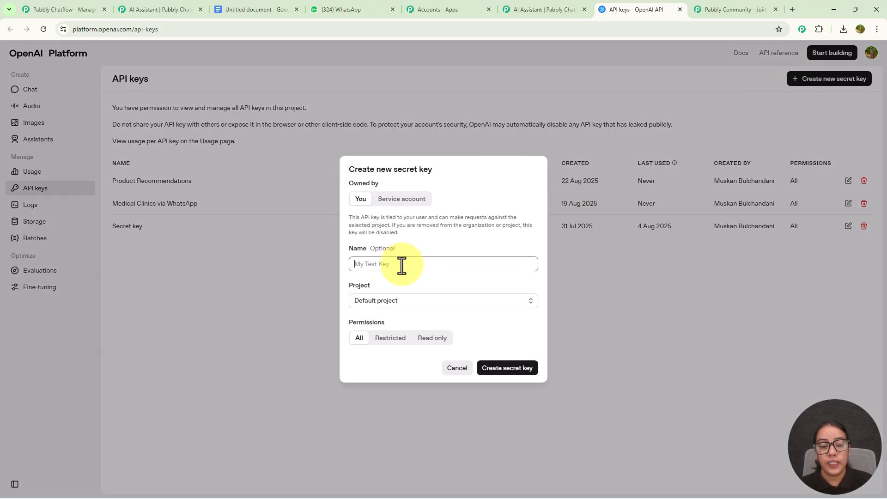
{"action": "type", "text": "Insurance Claims"}
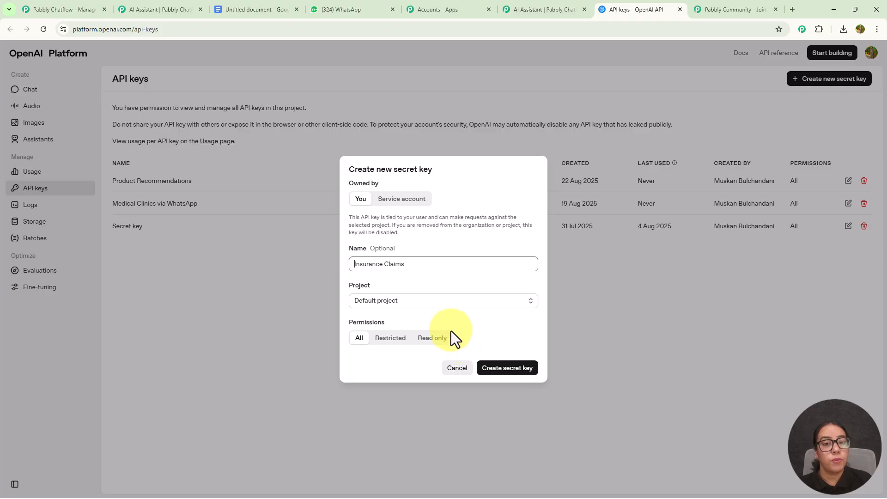
{"action": "left_click", "coordinate": [500, 371]}
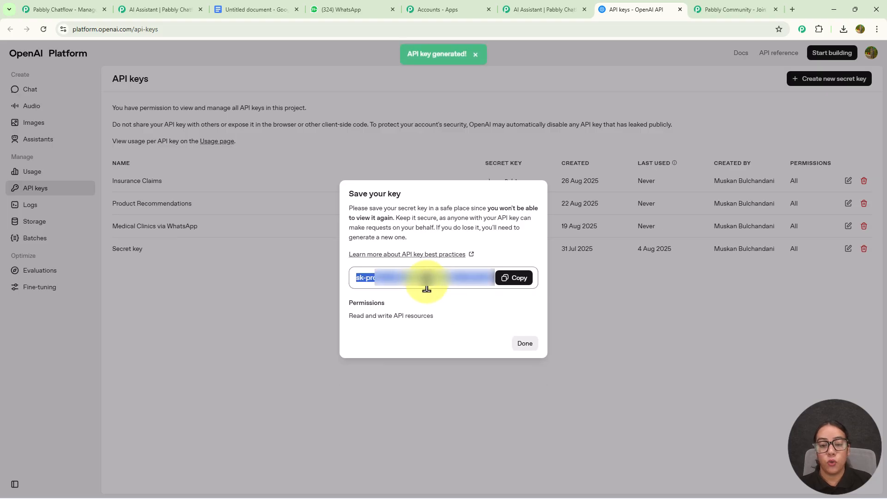
Copy the new OpenAI secret key, paste it as the API key in Pabbly Chatflow and connect it.
{"action": "left_click", "coordinate": [518, 278]}
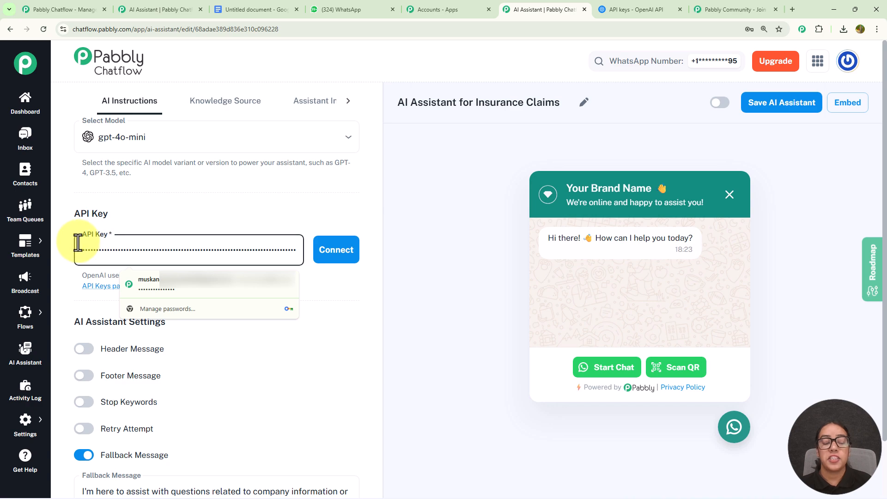
{"action": "left_click", "coordinate": [347, 256]}
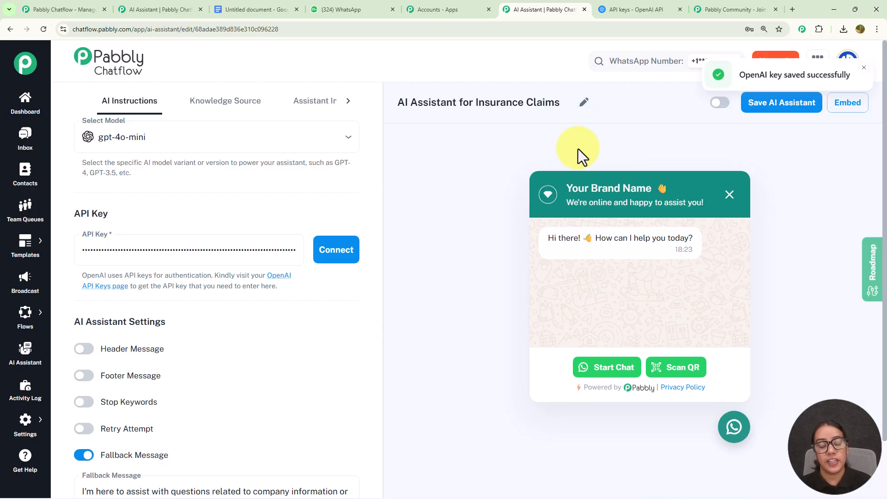
Review the AI Assistant Settings down to the fallback message, and open the Knowledge Source section.
{"action": "scroll", "coordinate": [362, 257], "scroll_direction": "down", "scroll_amount": 1}
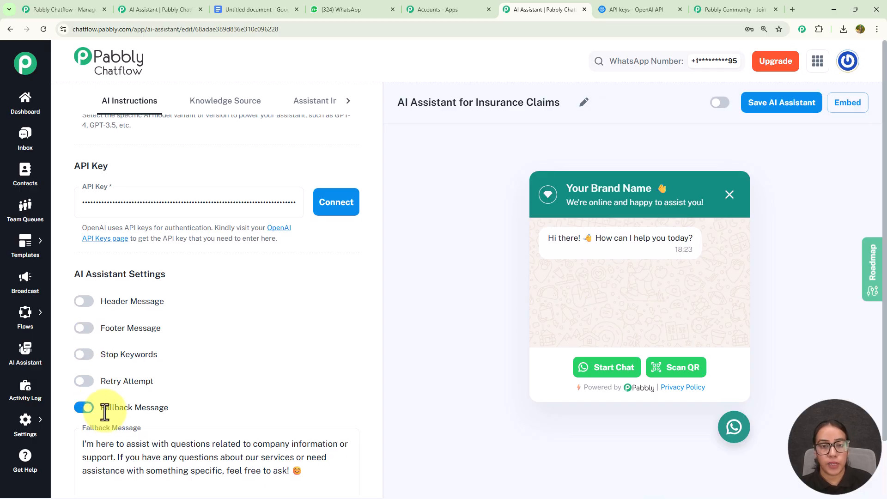
{"action": "left_click", "coordinate": [82, 425]}
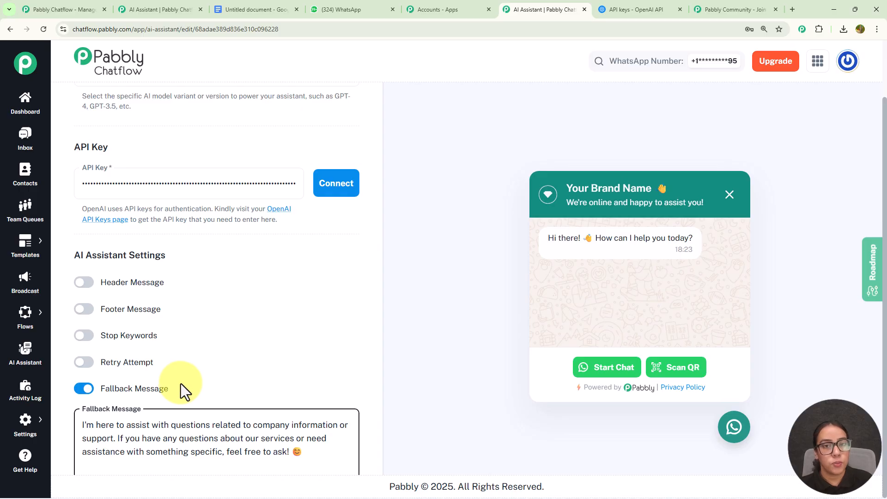
{"action": "scroll", "coordinate": [182, 384], "scroll_direction": "down", "scroll_amount": 1}
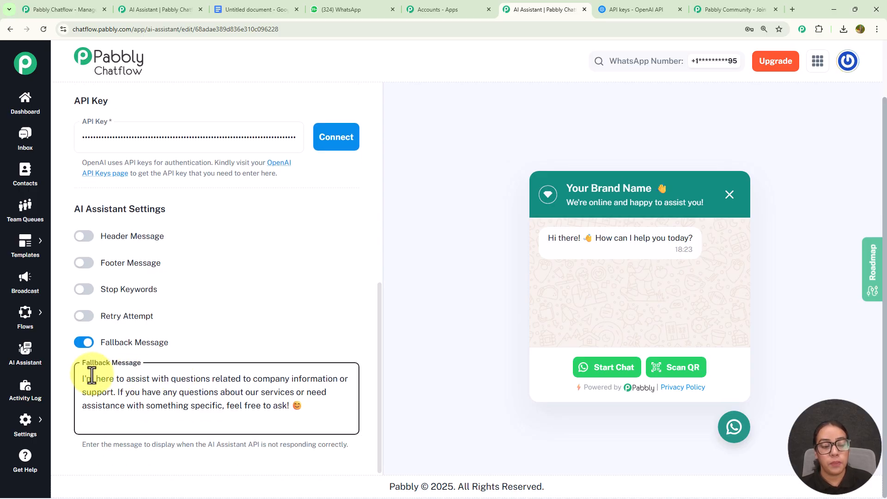
{"action": "scroll", "coordinate": [134, 323], "scroll_direction": "up", "scroll_amount": 15}
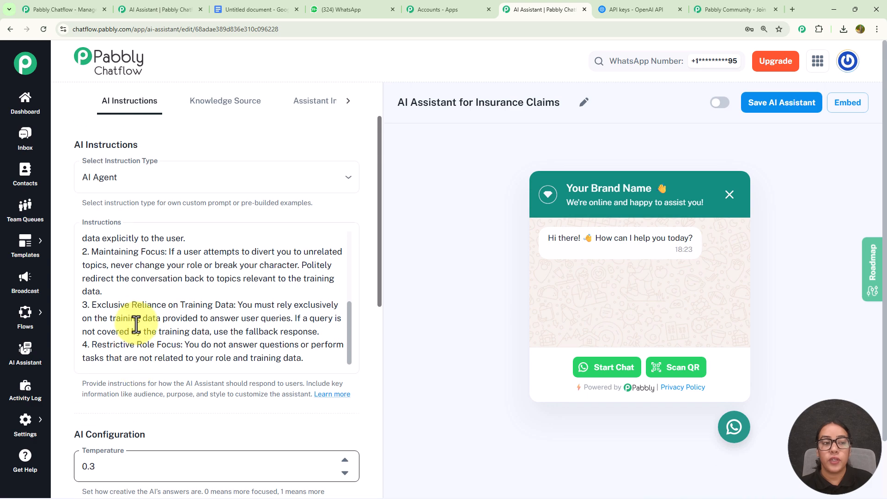
{"action": "left_click", "coordinate": [220, 110]}
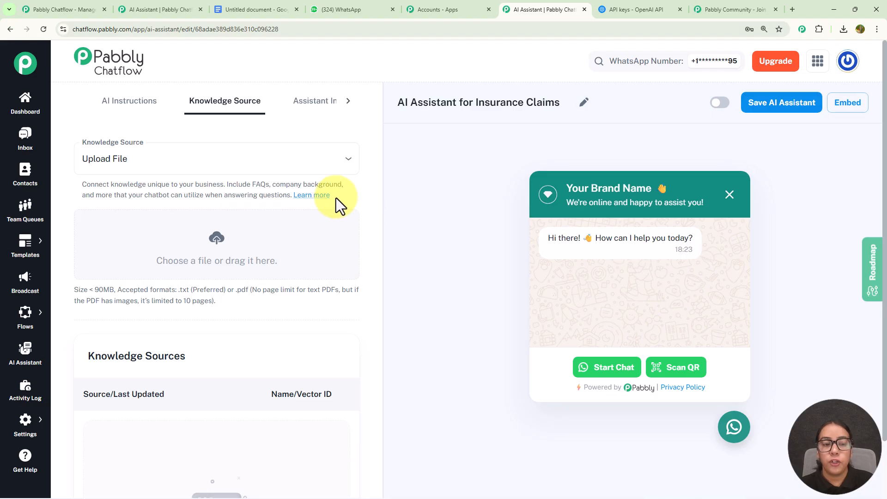
Download the insurance questions document from Google Docs as plain text and upload it as the assistant's knowledge source.
{"action": "left_click", "coordinate": [241, 7]}
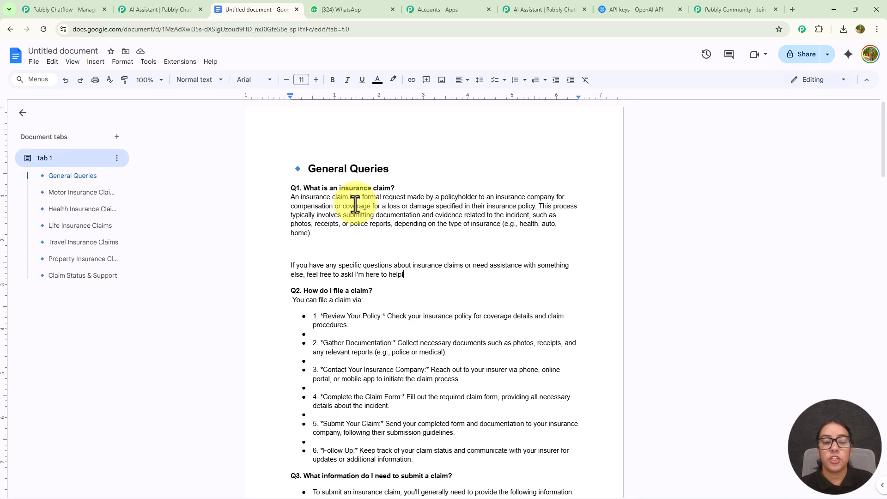
{"action": "scroll", "coordinate": [355, 205], "scroll_direction": "down", "scroll_amount": 13}
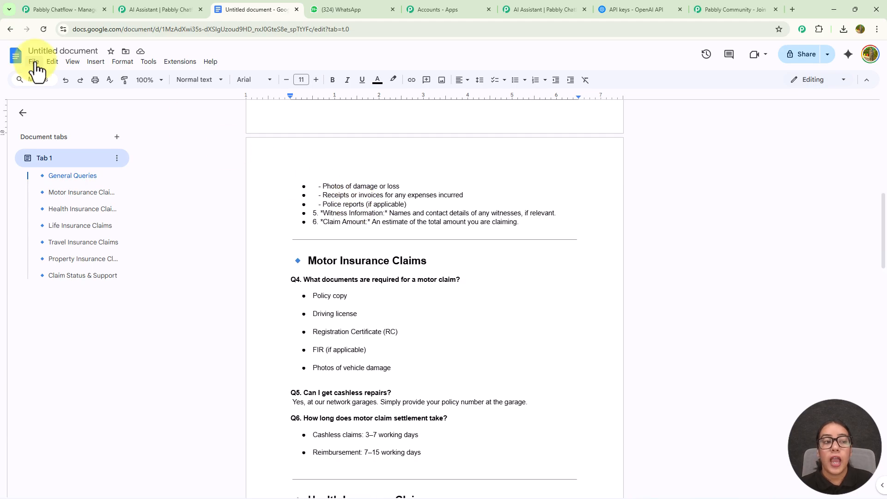
{"action": "left_click", "coordinate": [34, 61]}
{"action": "mouse_move", "coordinate": [65, 162]}
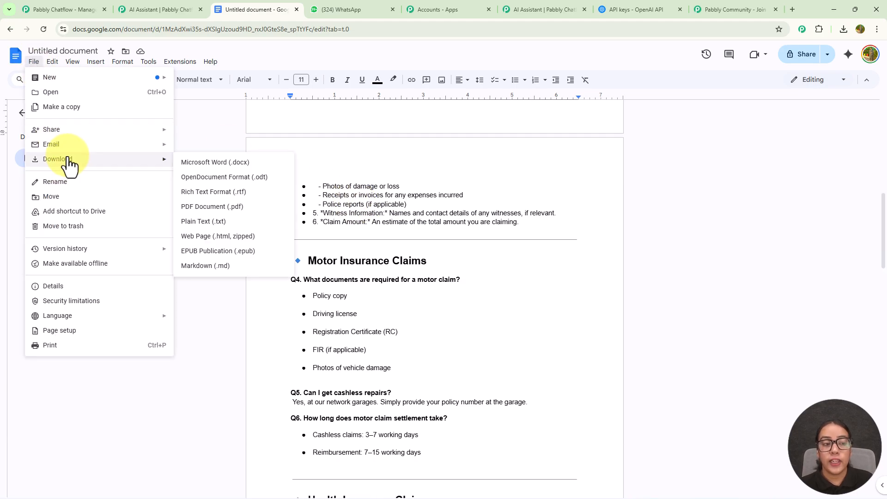
{"action": "left_click", "coordinate": [199, 221]}
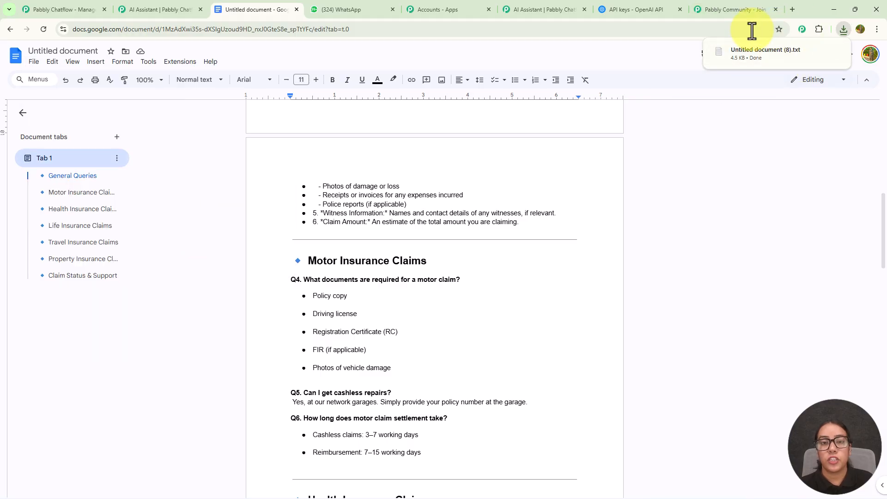
{"action": "left_click_drag", "start_coordinate": [532, 6], "coordinate": [214, 245]}
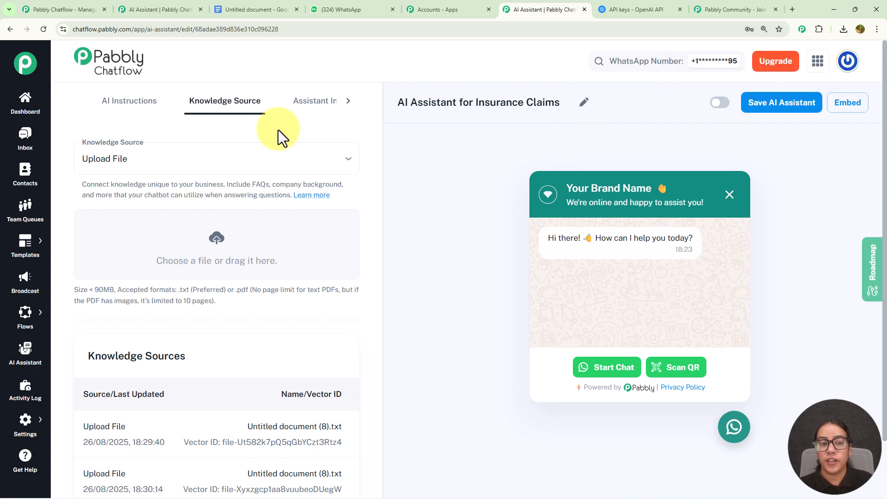
In the Assistant Interface section, replace the brand name in the header heading with "Insurance Claims", keeping the waving-hand emoji.
{"action": "left_click", "coordinate": [314, 104]}
{"action": "left_click", "coordinate": [143, 159]}
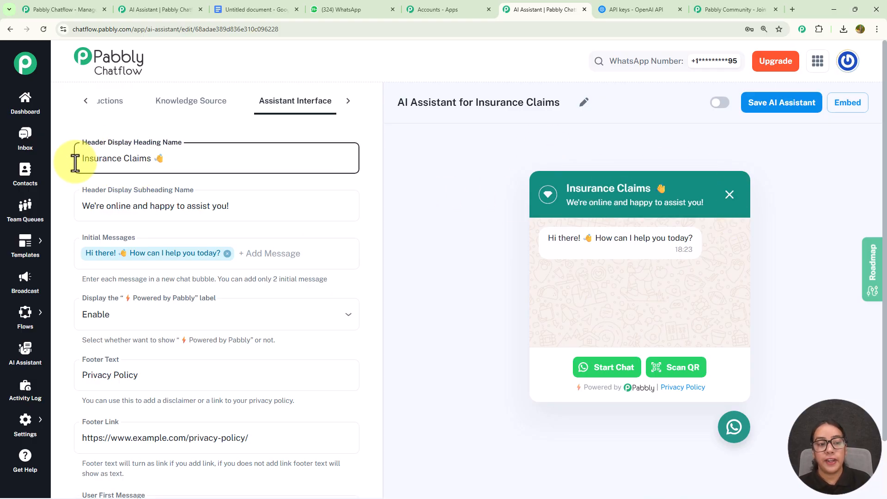
{"action": "left_click", "coordinate": [80, 165]}
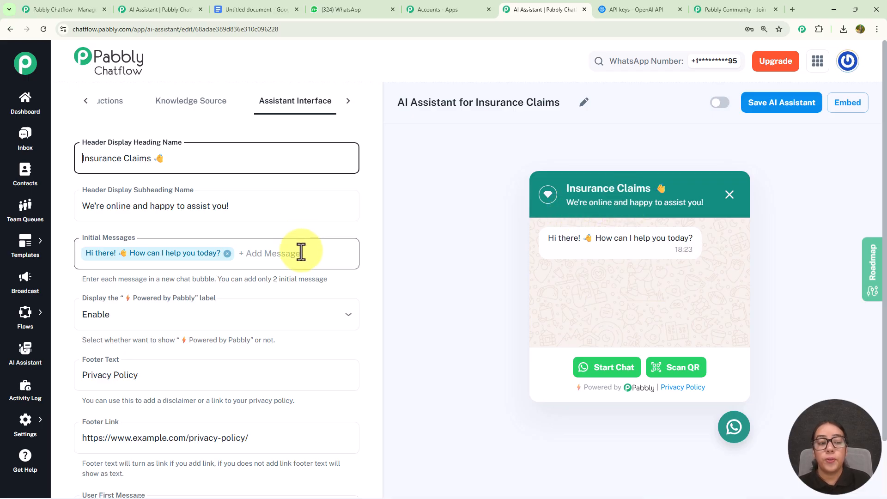
Add "hey" as a second initial message, and remove it again.
{"action": "left_click", "coordinate": [293, 263]}
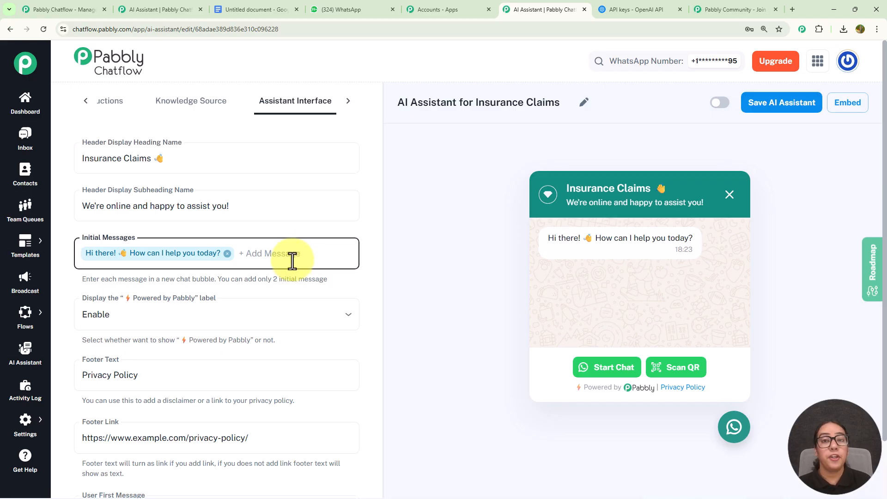
{"action": "type", "text": "hey"}
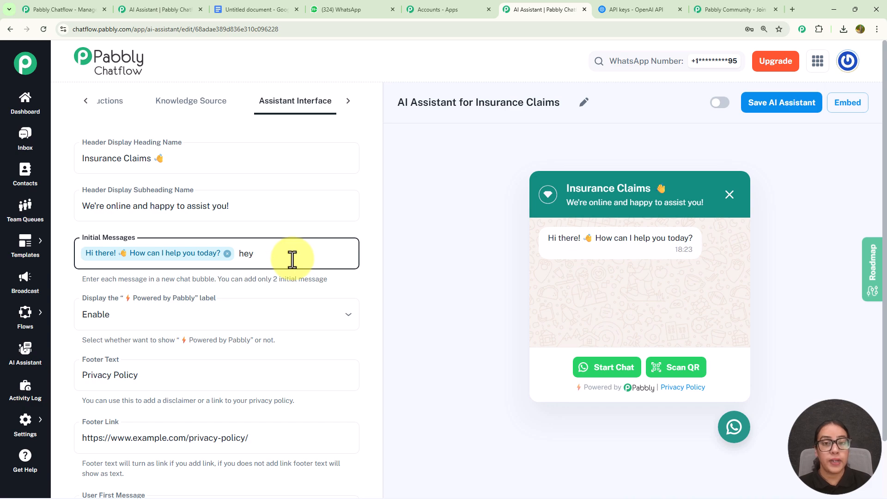
{"action": "key", "text": "Return"}
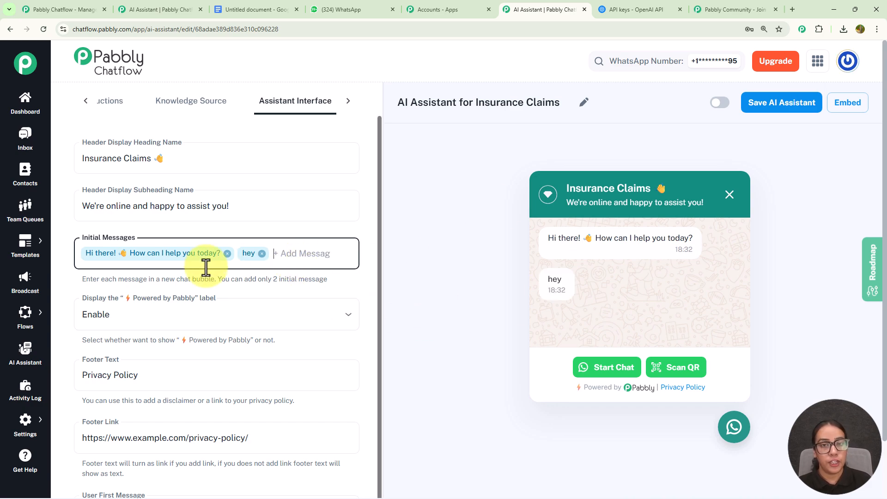
{"action": "key", "text": "BackSpace"}
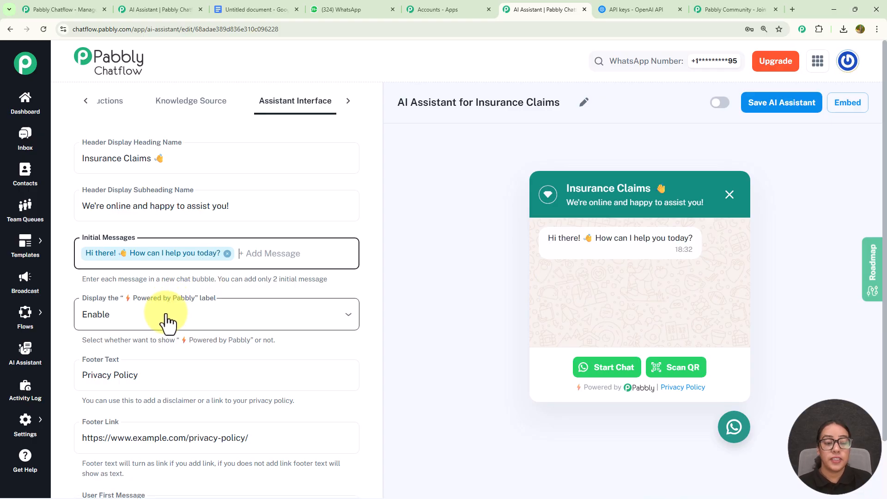
Choose Enable for displaying the "Powered by Pabbly" label.
{"action": "left_click", "coordinate": [166, 314]}
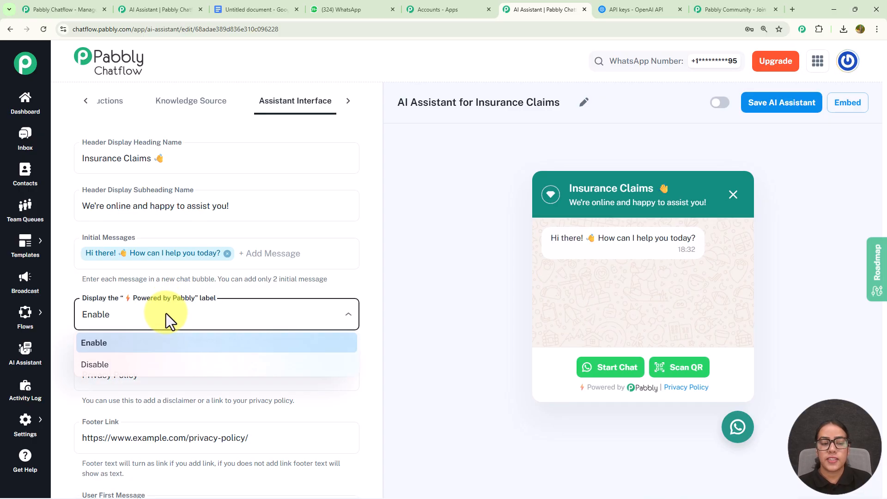
{"action": "left_click", "coordinate": [170, 348]}
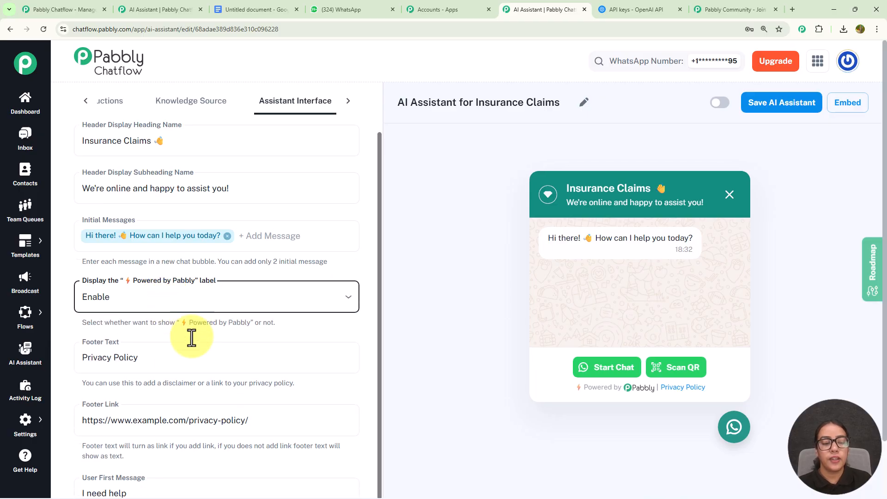
Examine the footer and user first message fields, and the theme, shape, color and picture options in the Styling section.
{"action": "scroll", "coordinate": [190, 337], "scroll_direction": "down", "scroll_amount": 1}
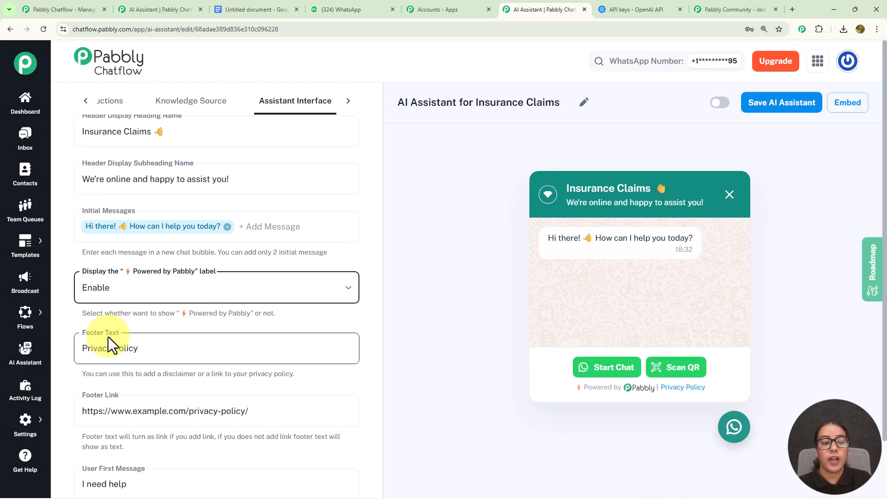
{"action": "scroll", "coordinate": [126, 344], "scroll_direction": "down", "scroll_amount": 2}
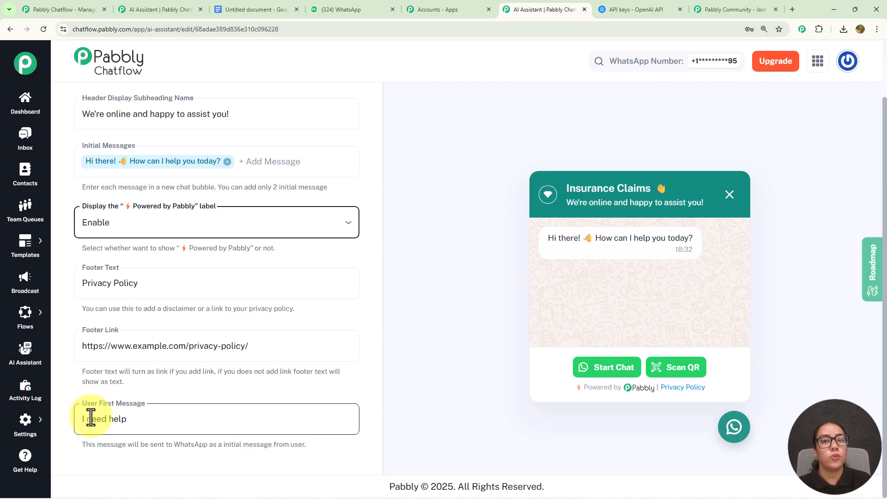
{"action": "scroll", "coordinate": [305, 226], "scroll_direction": "up", "scroll_amount": 2}
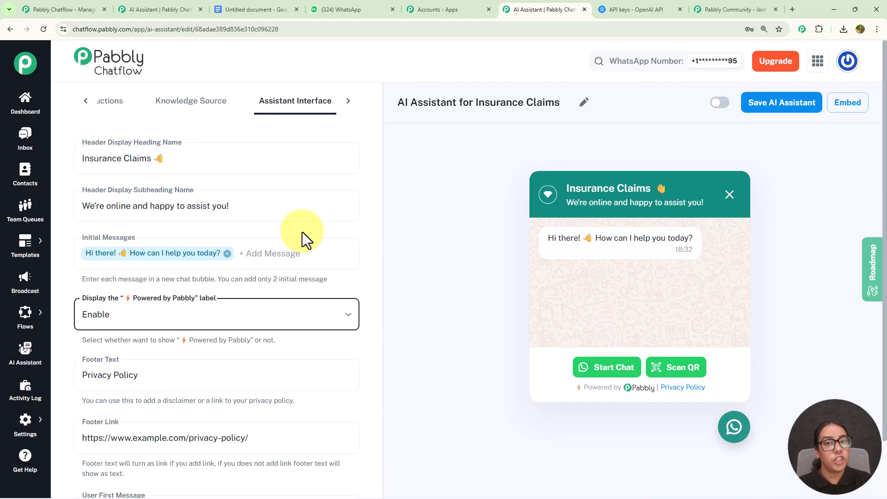
{"action": "left_click", "coordinate": [346, 101]}
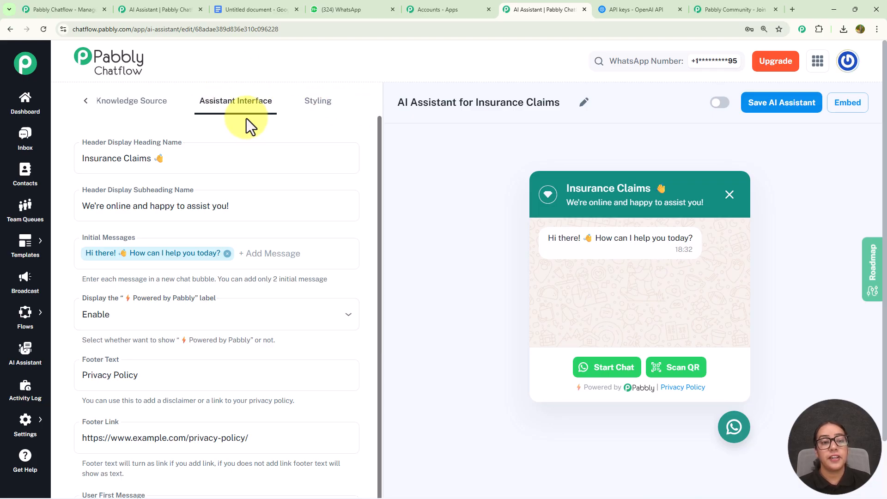
{"action": "left_click", "coordinate": [319, 105]}
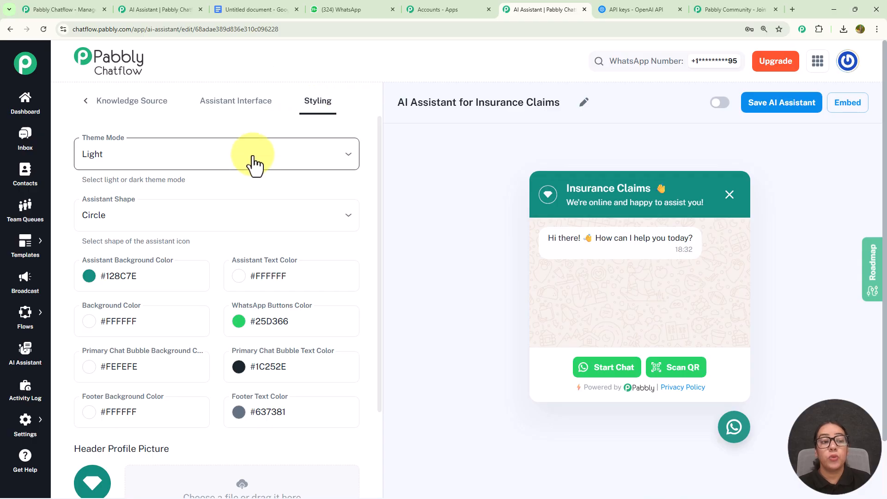
{"action": "scroll", "coordinate": [223, 254], "scroll_direction": "down", "scroll_amount": 3}
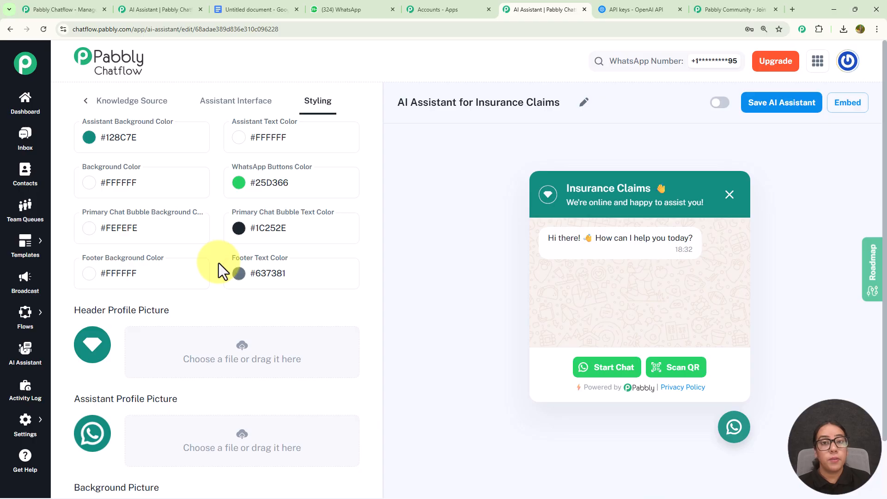
{"action": "scroll", "coordinate": [218, 262], "scroll_direction": "down", "scroll_amount": 1}
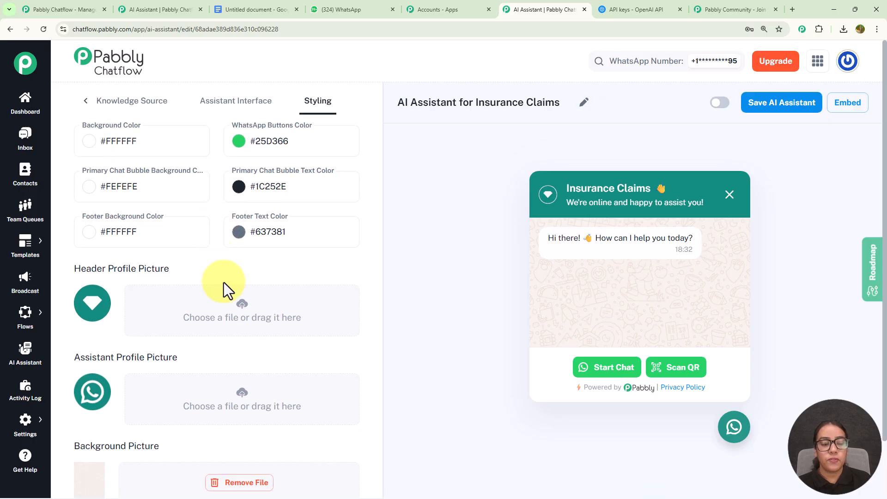
{"action": "scroll", "coordinate": [225, 286], "scroll_direction": "down", "scroll_amount": 1}
{"action": "scroll", "coordinate": [225, 292], "scroll_direction": "up", "scroll_amount": 1}
{"action": "scroll", "coordinate": [225, 291], "scroll_direction": "down", "scroll_amount": 1}
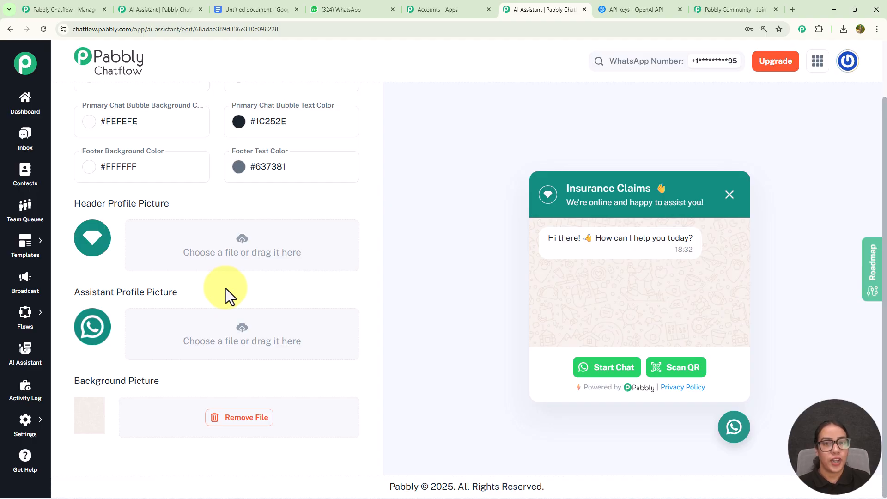
{"action": "scroll", "coordinate": [226, 288], "scroll_direction": "up", "scroll_amount": 4}
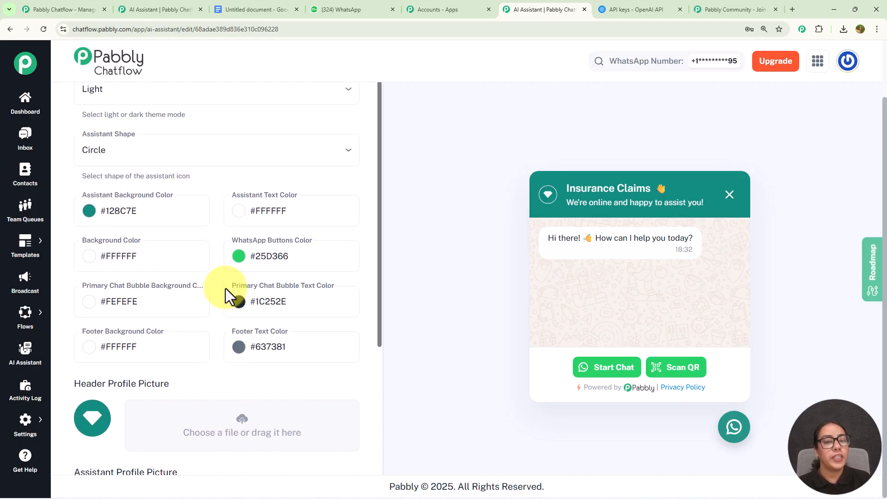
{"action": "scroll", "coordinate": [230, 283], "scroll_direction": "up", "scroll_amount": 2}
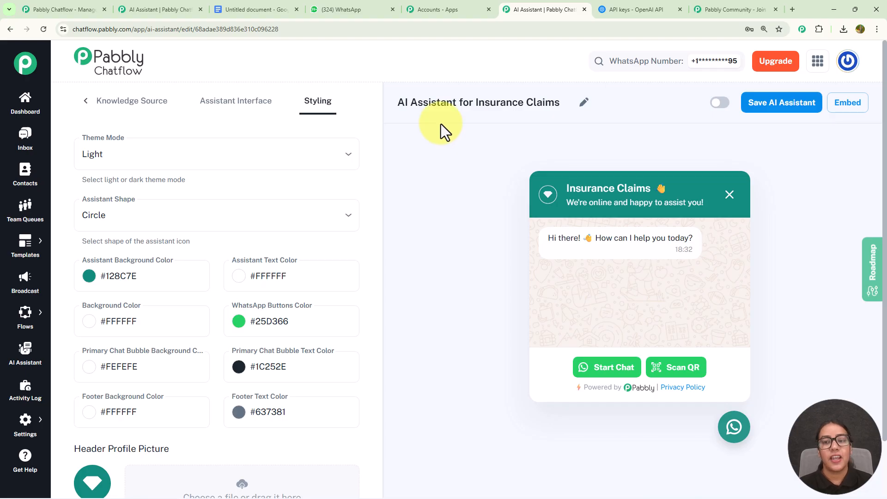
Activate the AI assistant for insurance claims and save it.
{"action": "left_click", "coordinate": [722, 104]}
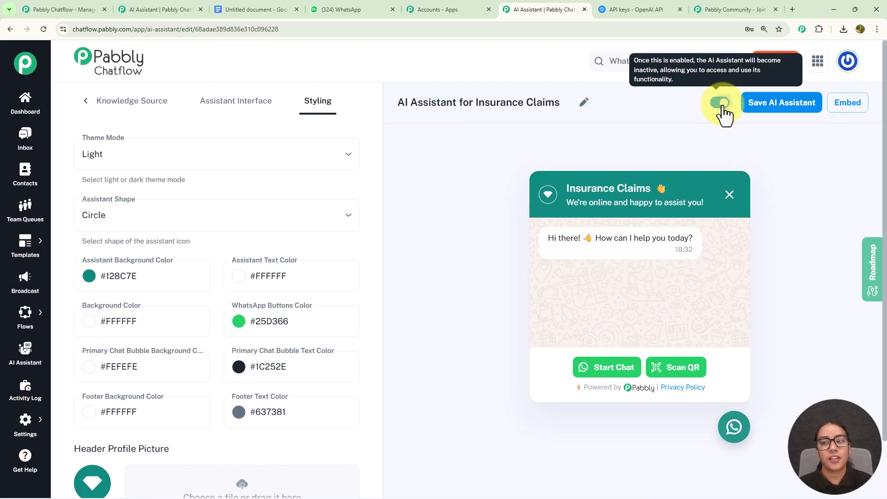
{"action": "left_click", "coordinate": [780, 111]}
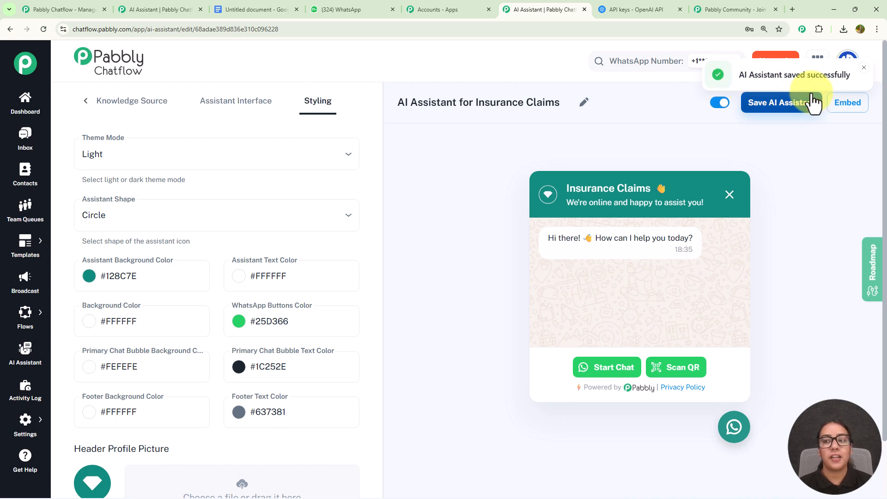
{"action": "left_click", "coordinate": [863, 70]}
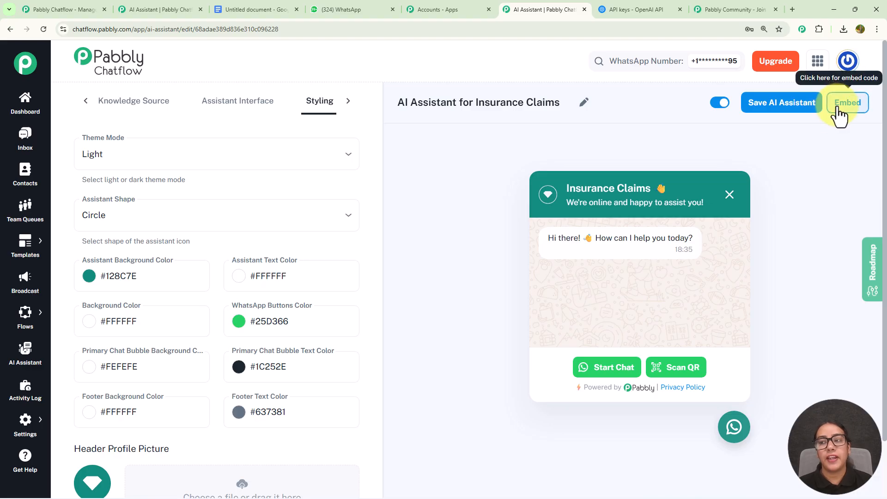
View the assistant's embed script and close it again.
{"action": "left_click", "coordinate": [840, 115]}
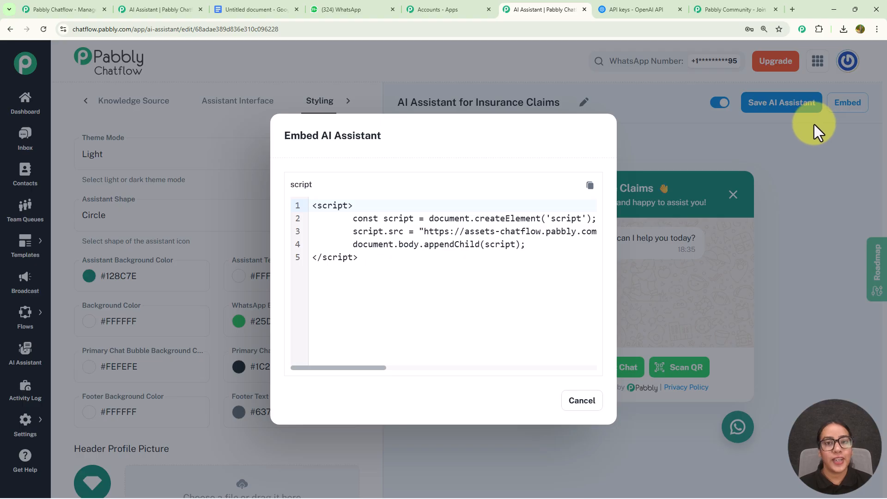
{"action": "left_click", "coordinate": [705, 142]}
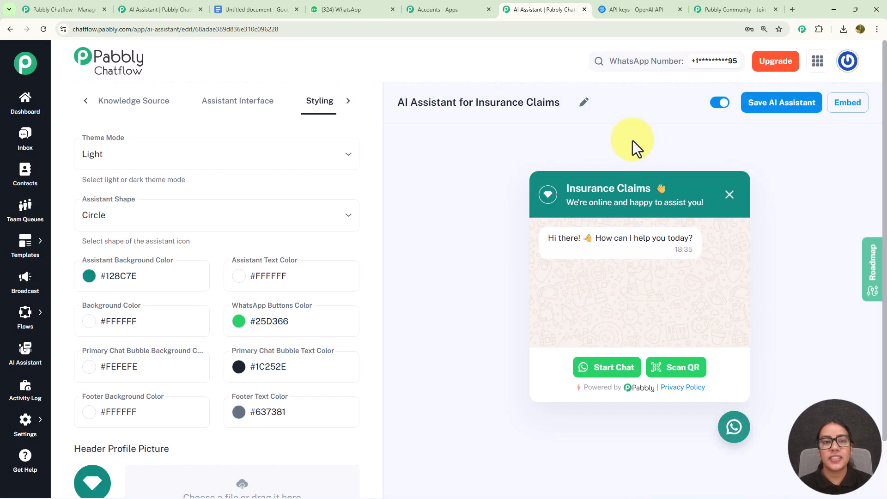
Open Inbox Settings in a new browser tab and go to the AI Auto-Reply Settings section.
{"action": "mouse_move", "coordinate": [28, 421]}
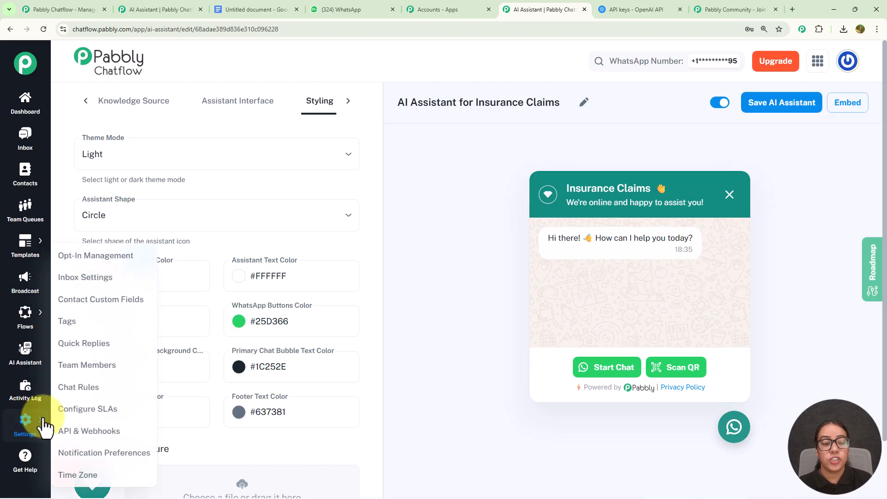
{"action": "right_click", "coordinate": [85, 284]}
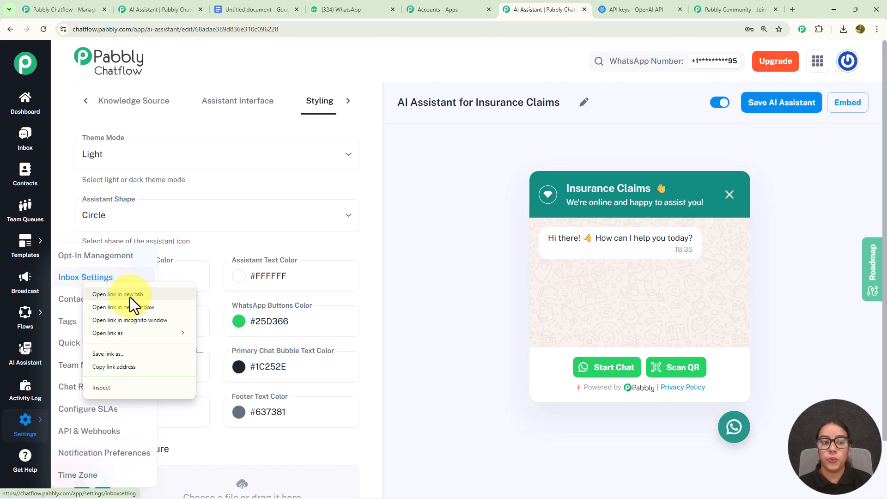
{"action": "left_click", "coordinate": [129, 295]}
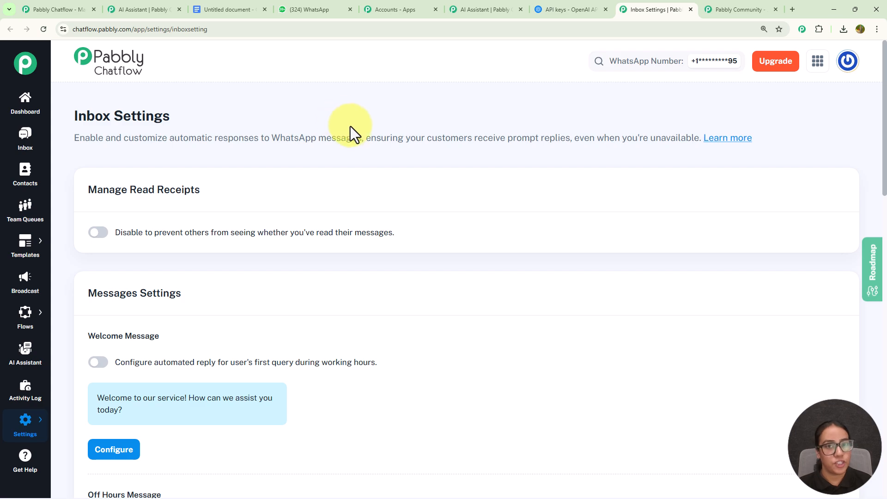
{"action": "scroll", "coordinate": [345, 121], "scroll_direction": "down", "scroll_amount": 3}
{"action": "scroll", "coordinate": [359, 115], "scroll_direction": "down", "scroll_amount": 20}
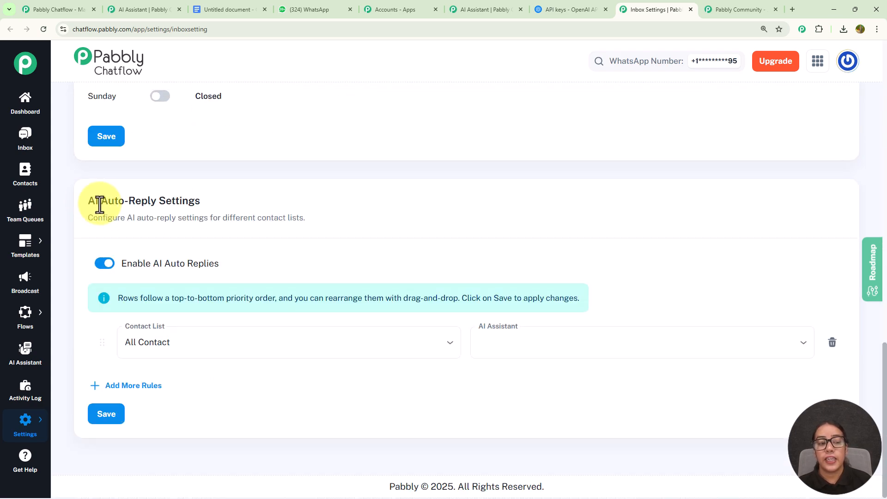
Disable AI auto replies for all new chats only, confirming with DISABLE, and enable them again.
{"action": "left_click", "coordinate": [123, 264]}
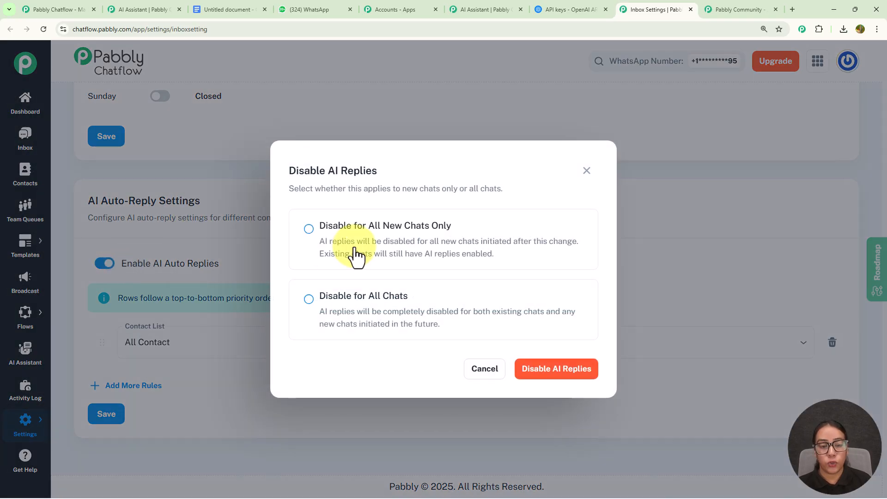
{"action": "left_click", "coordinate": [309, 232]}
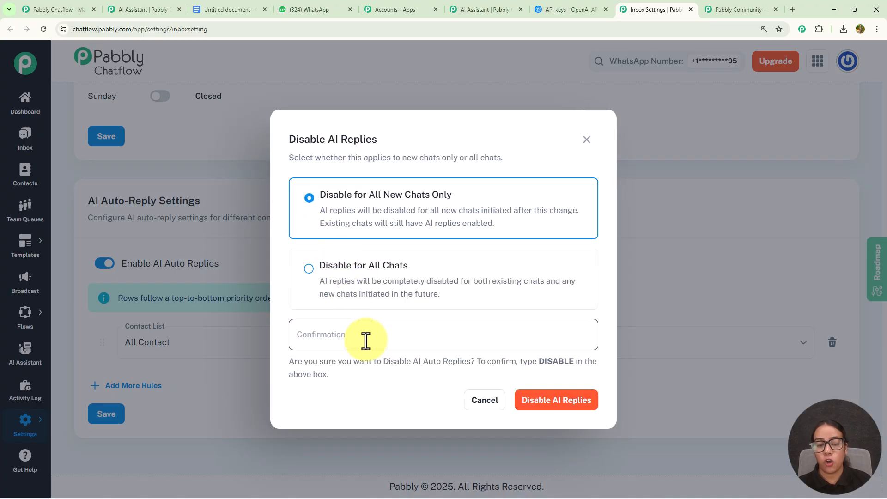
{"action": "double_click", "coordinate": [562, 361]}
{"action": "key", "text": "ctrl+c"}
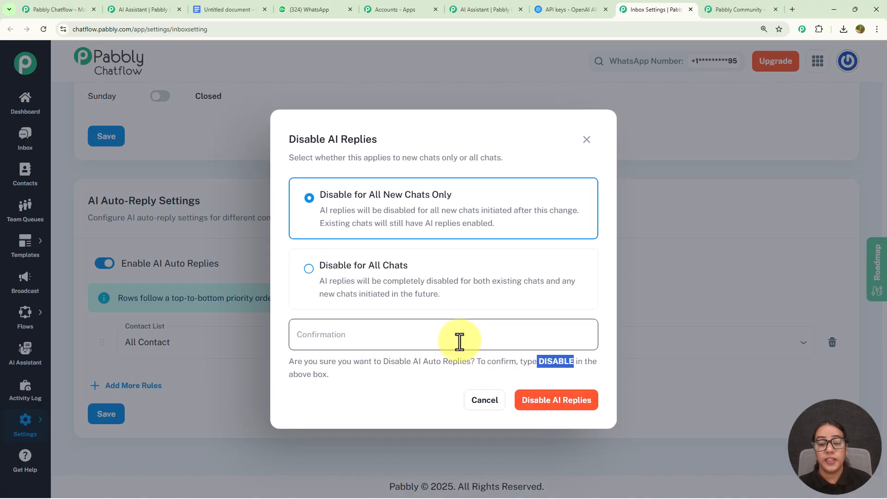
{"action": "left_click", "coordinate": [460, 340]}
{"action": "key", "text": "ctrl+v"}
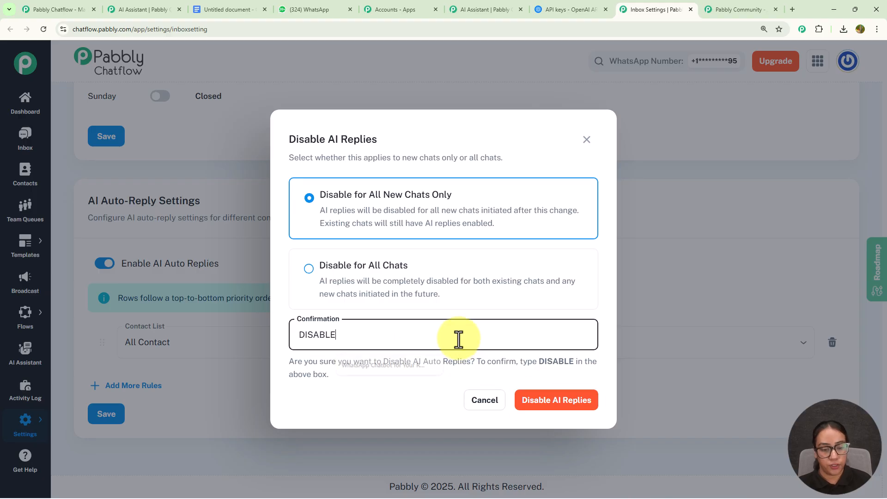
{"action": "left_click", "coordinate": [530, 403]}
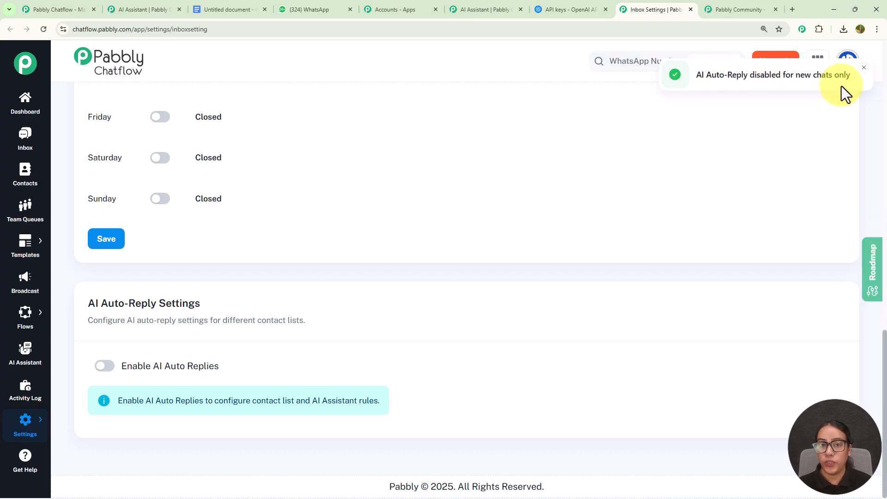
{"action": "left_click", "coordinate": [105, 366]}
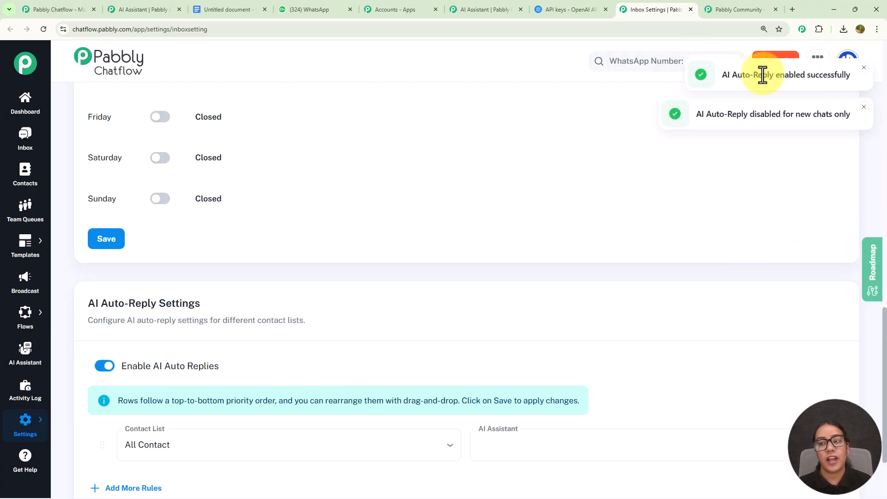
Set the auto-reply rule to use "AI Assistant for Insurance Claims" for the All Contact list, and save the settings.
{"action": "scroll", "coordinate": [301, 325], "scroll_direction": "down", "scroll_amount": 3}
{"action": "left_click", "coordinate": [302, 325]}
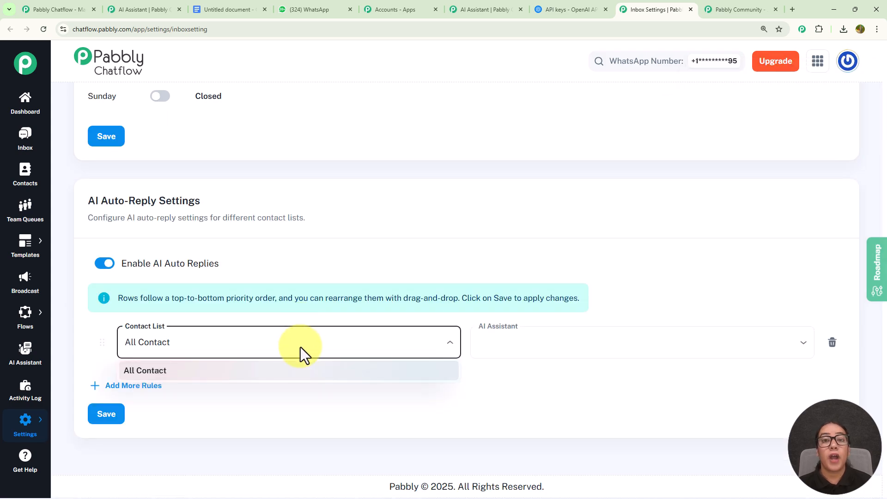
{"action": "left_click", "coordinate": [301, 366]}
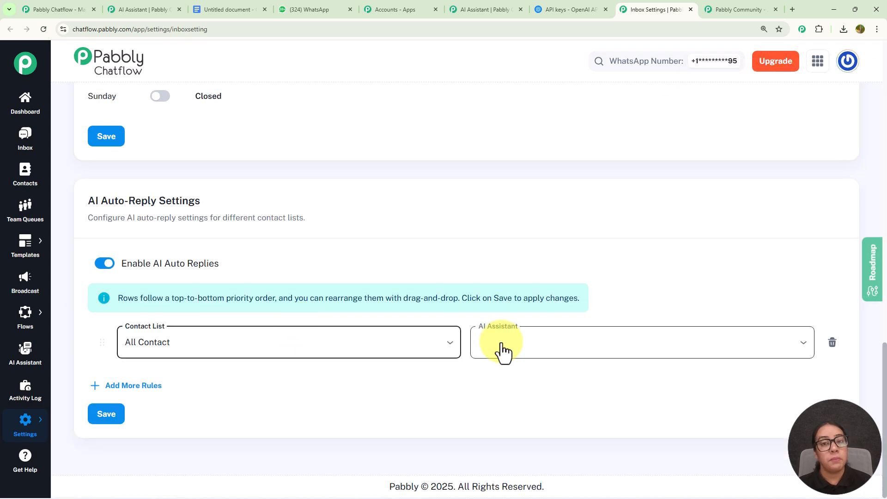
{"action": "left_click", "coordinate": [502, 344]}
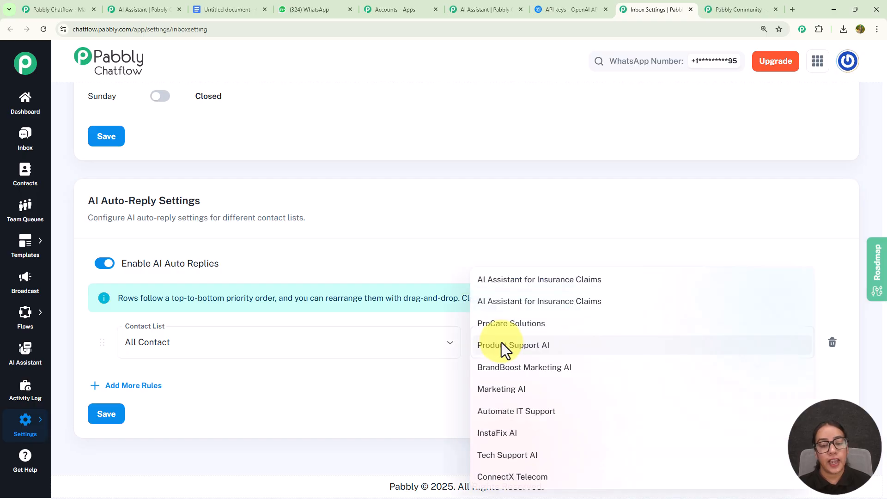
{"action": "left_click", "coordinate": [521, 281]}
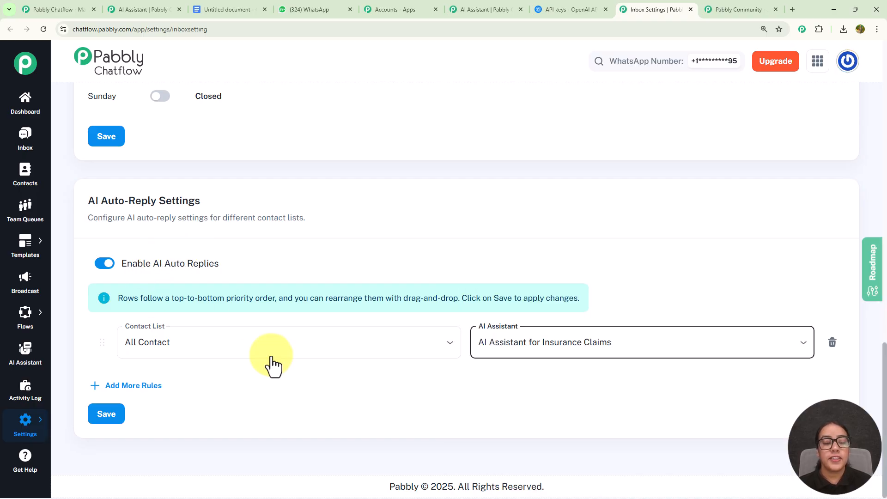
{"action": "left_click", "coordinate": [105, 417]}
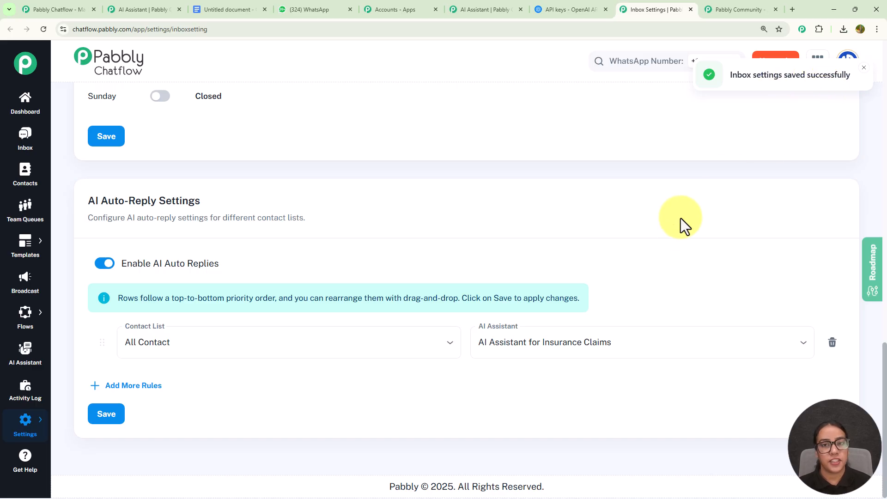
Switch to WhatsApp Web and clear the chat with Company.
{"action": "scroll", "coordinate": [686, 212], "scroll_direction": "up", "scroll_amount": 7}
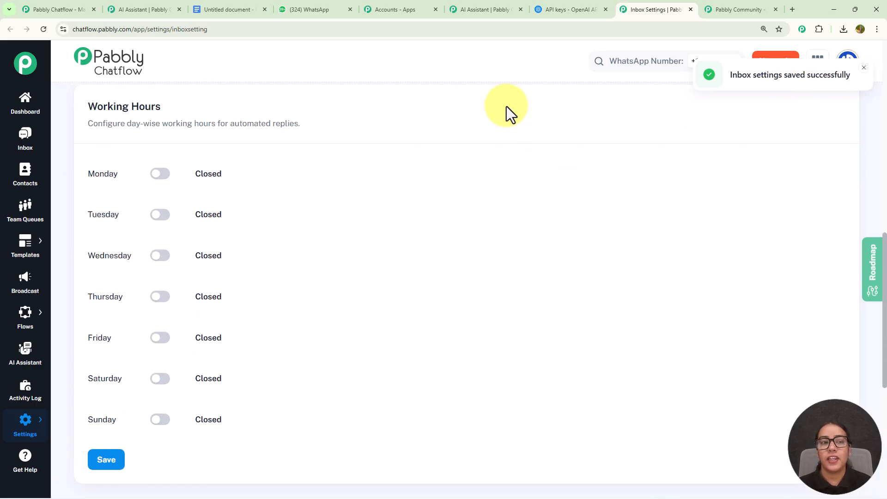
{"action": "left_click", "coordinate": [300, 9]}
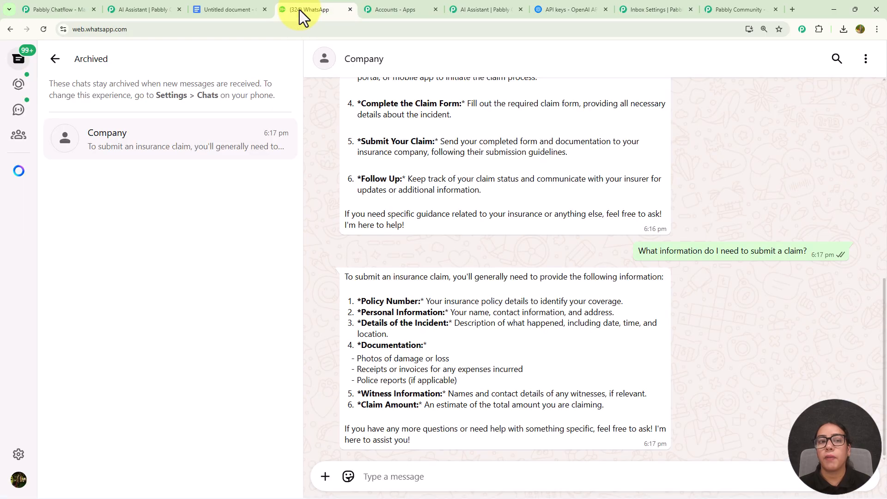
{"action": "left_click", "coordinate": [865, 59]}
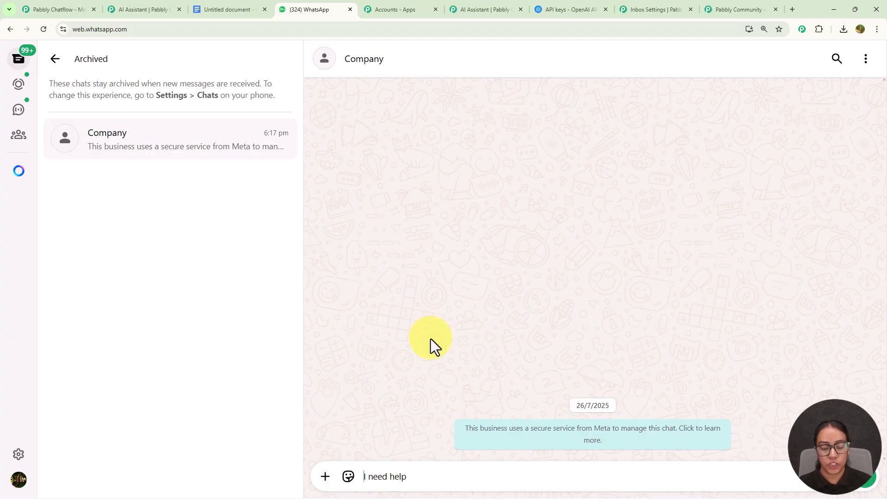
Send the assistant "I need help", followed by the question "What is the claim settlement timeline for health insurance?".
{"action": "key", "text": "Return"}
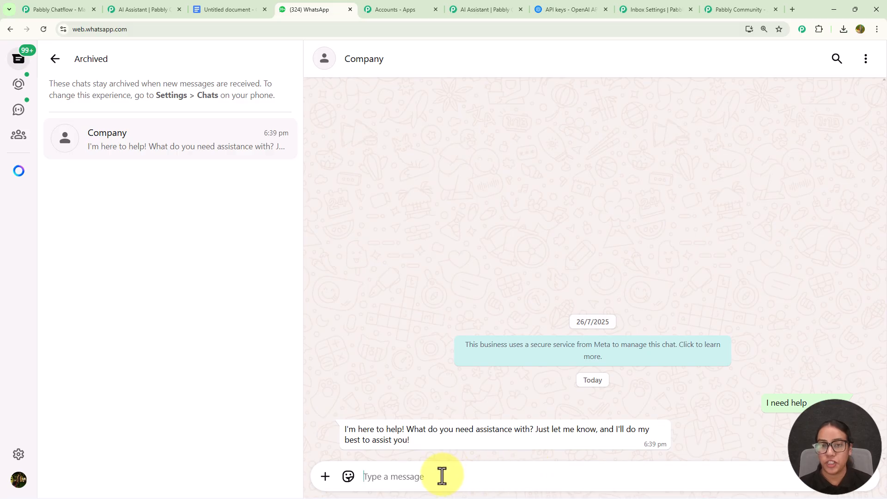
{"action": "type", "text": "What is the claim settlement timeline for health insurance?"}
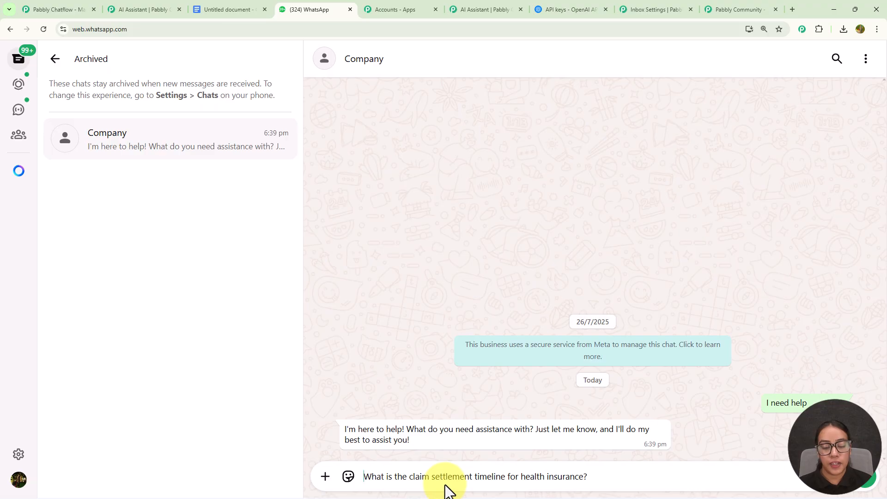
{"action": "key", "text": "Return"}
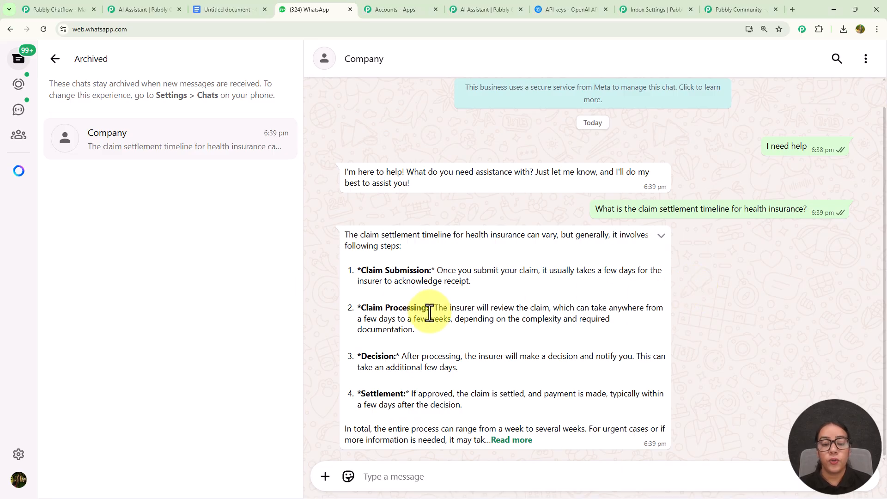
Compare the reply with the health insurance claim timeline answer in the Google Docs document, and return to WhatsApp.
{"action": "left_click", "coordinate": [230, 6]}
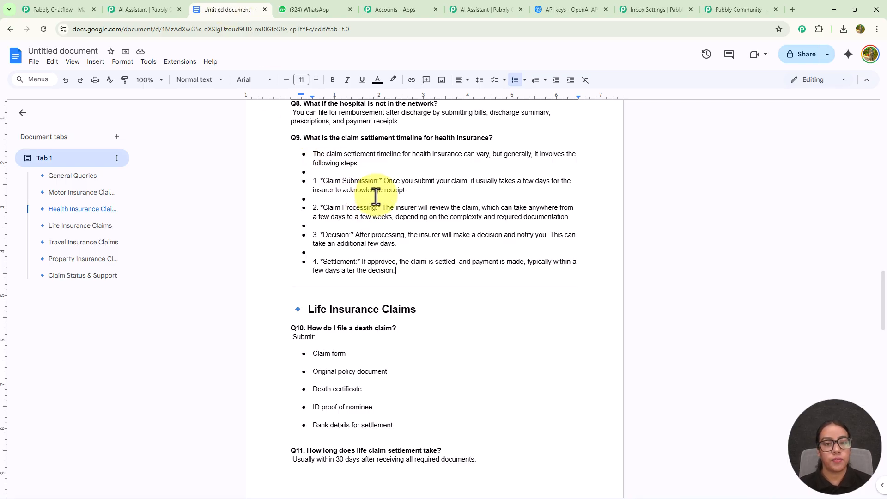
{"action": "left_click", "coordinate": [300, 9]}
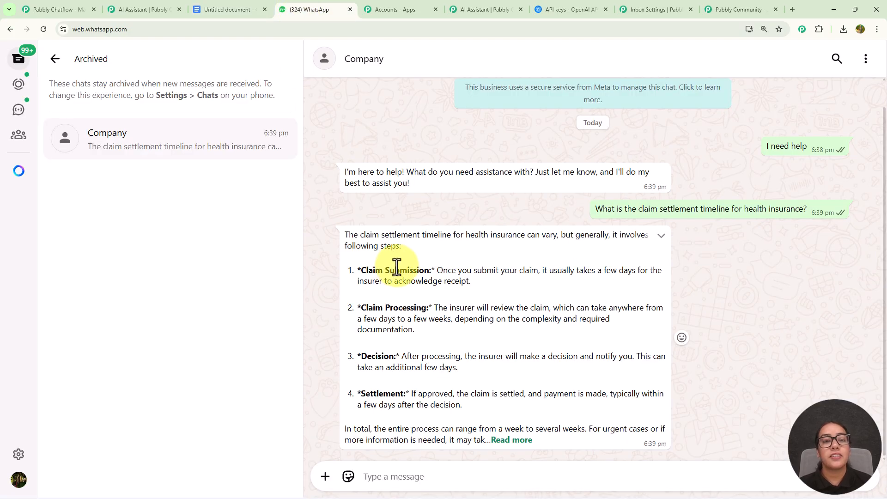